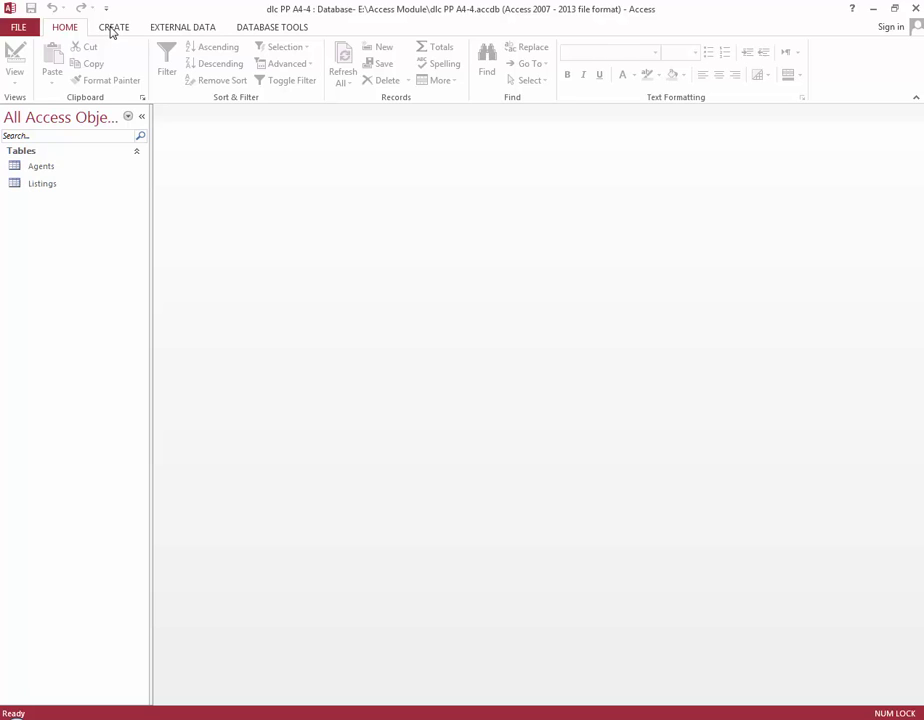
# Start a new report with the Report Wizard, using the Listings table as source and including all its fields
pyautogui.click(113, 29)
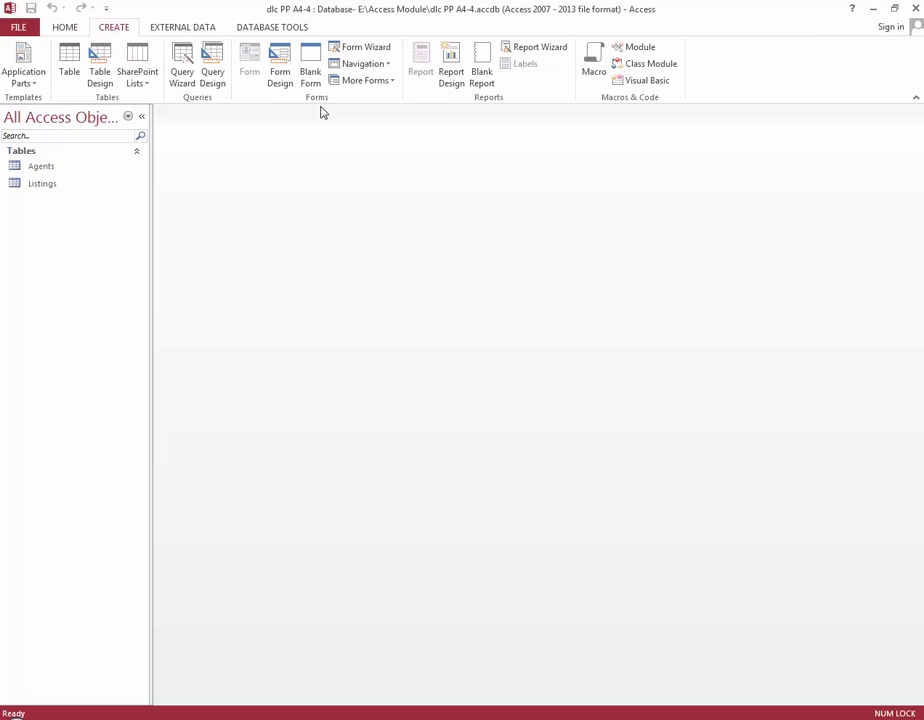
pyautogui.click(551, 52)
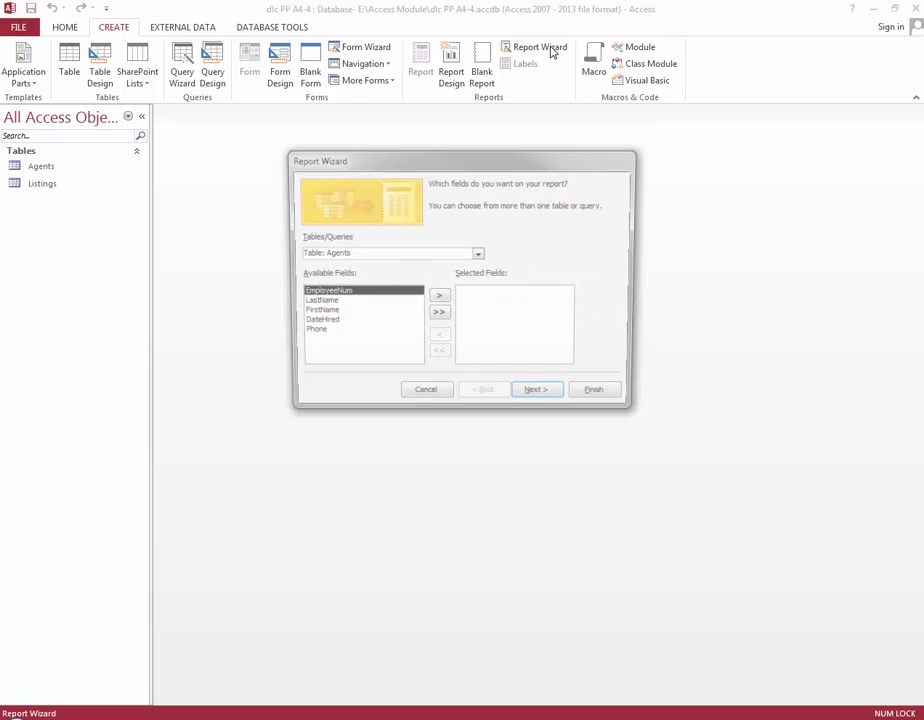
pyautogui.moveTo(490, 165); pyautogui.dragTo(514, 207)
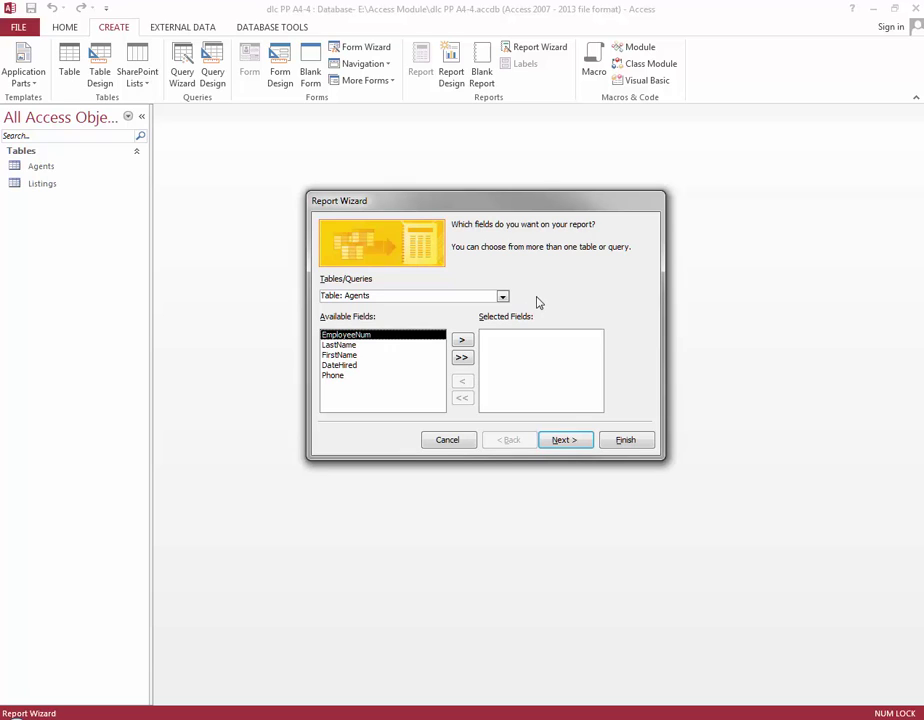
pyautogui.click(502, 297)
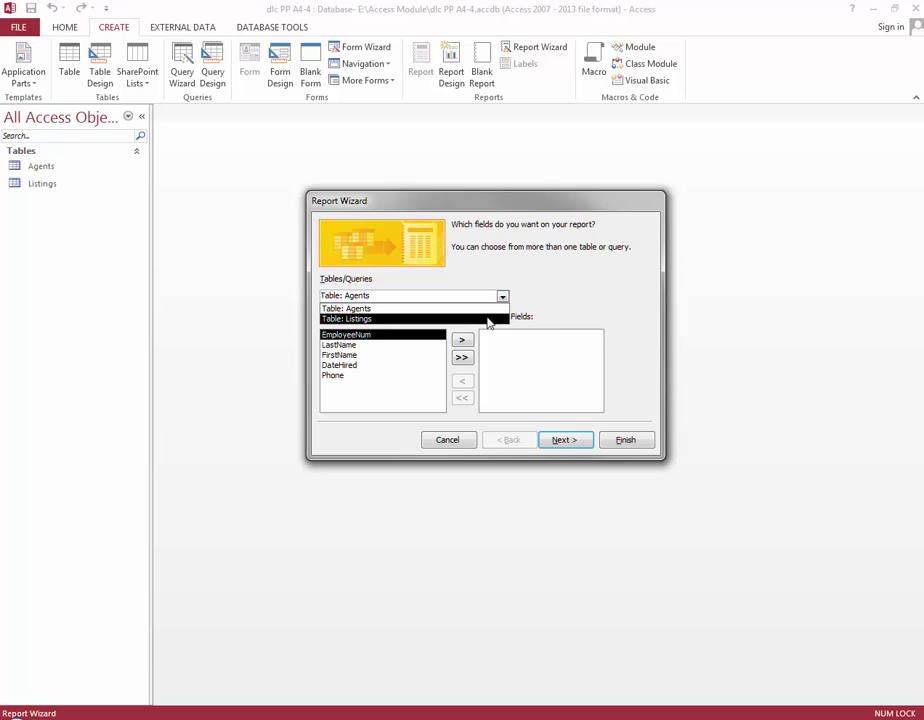
pyautogui.click(489, 319)
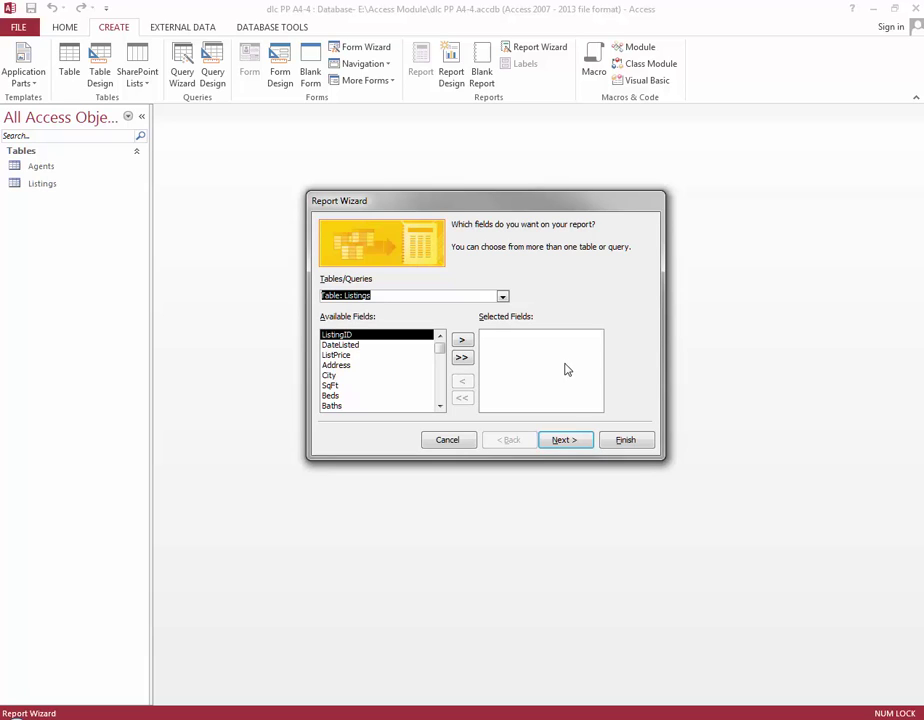
pyautogui.click(462, 358)
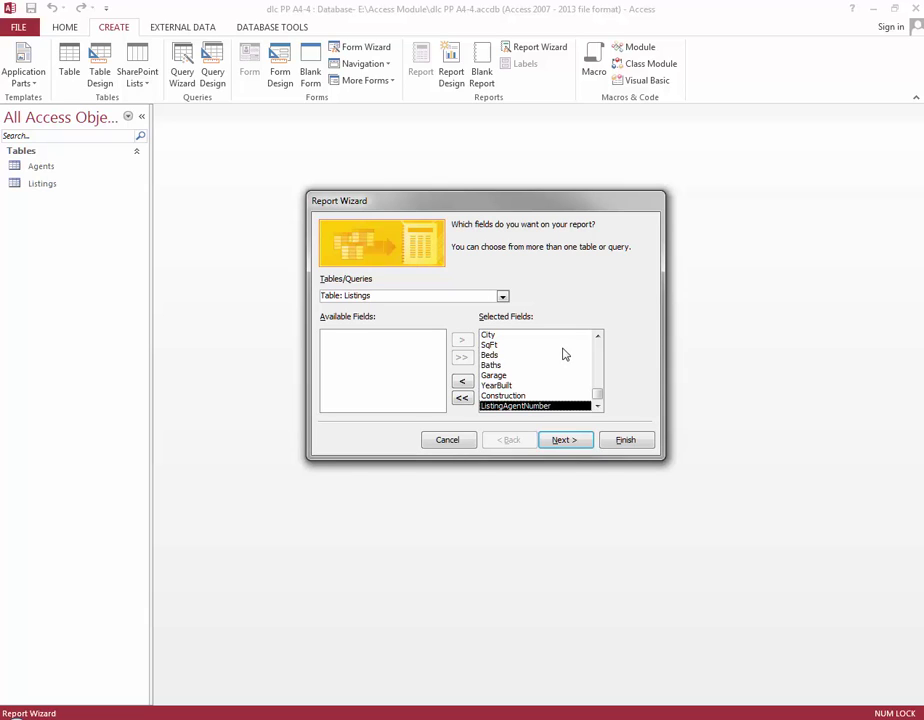
# Remove the Construction, YearBuilt, Garage and DateListed fields from the report's selected fields
pyautogui.click(522, 396)
pyautogui.click(462, 382)
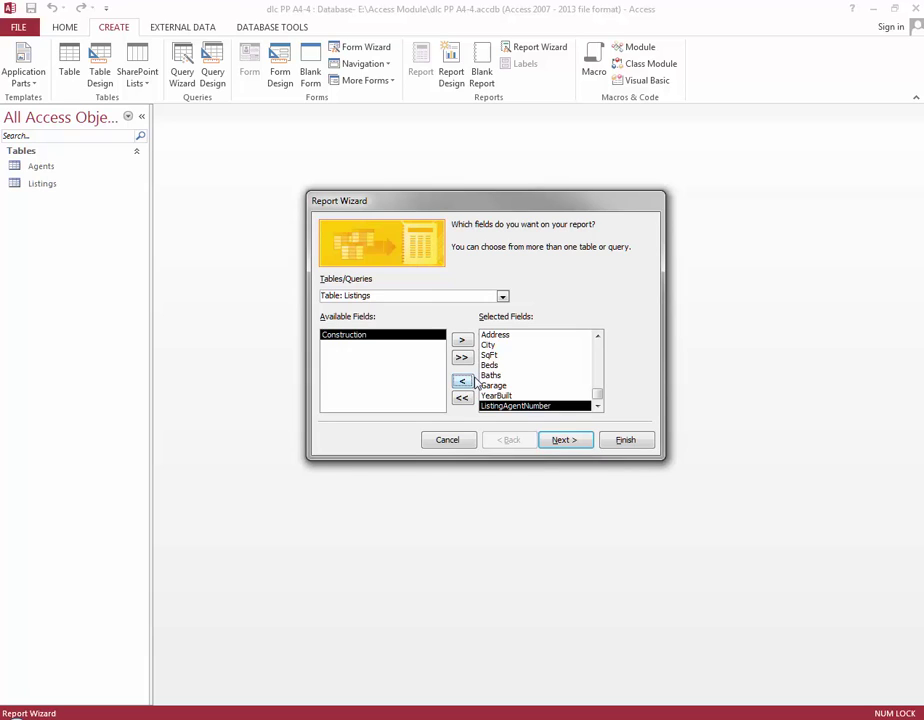
pyautogui.click(498, 396)
pyautogui.click(463, 383)
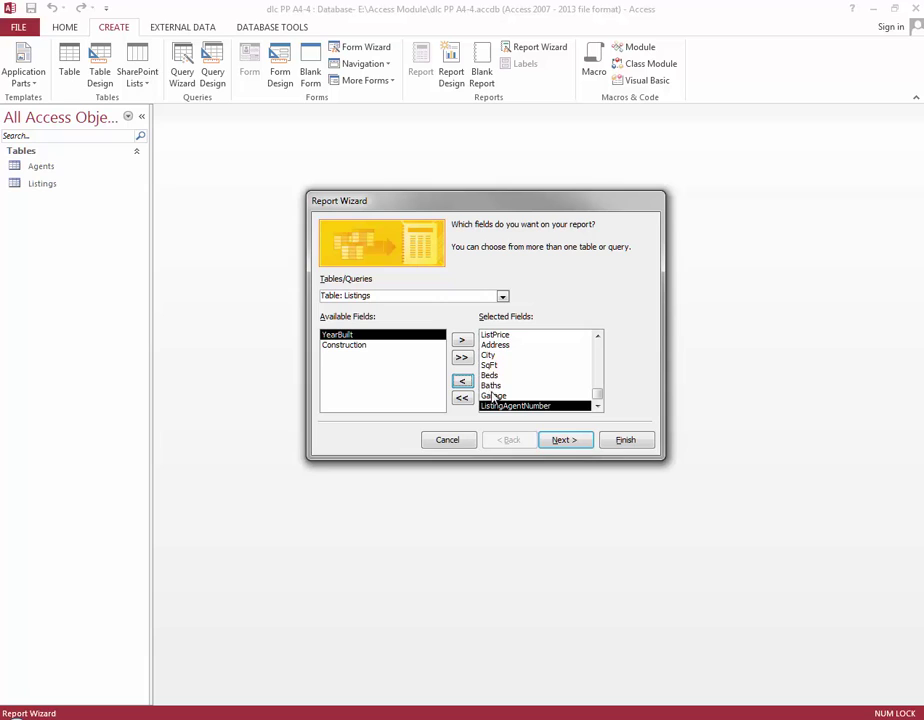
pyautogui.click(493, 395)
pyautogui.click(462, 381)
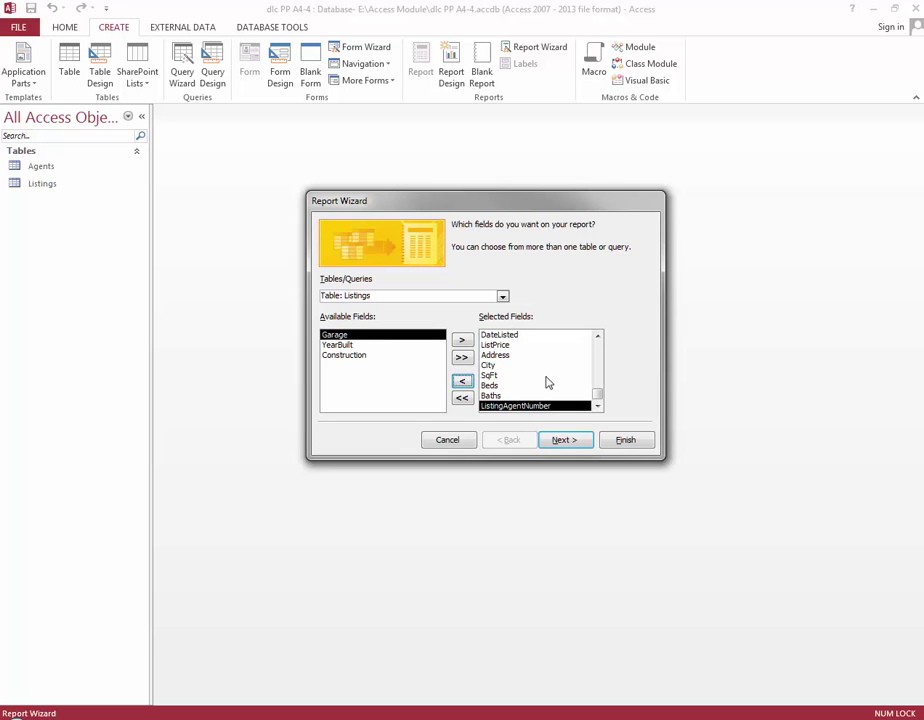
pyautogui.click(512, 336)
pyautogui.click(462, 383)
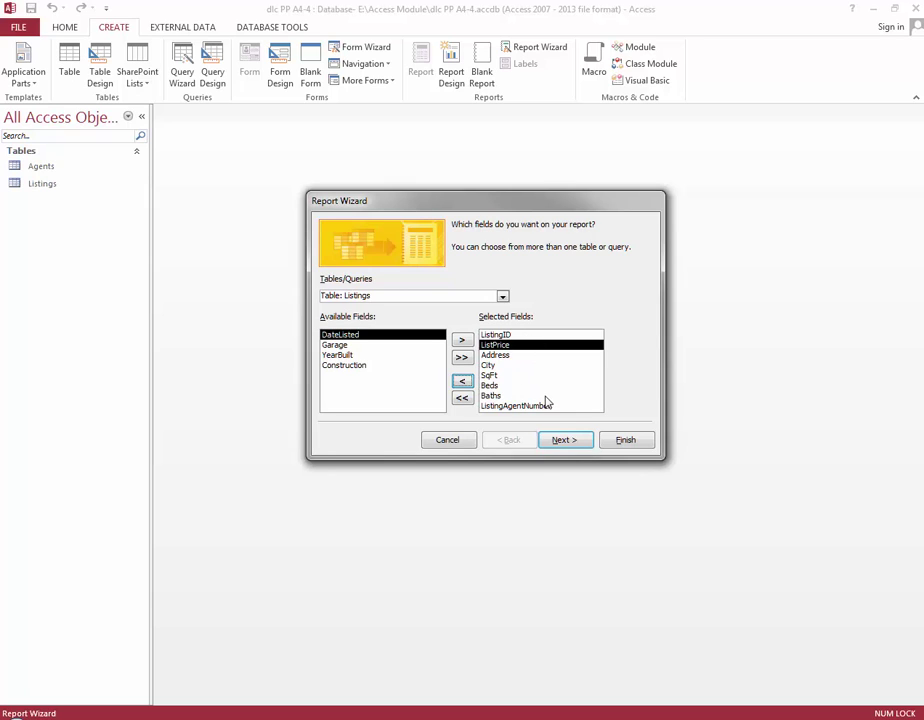
# Accept the grouping by ListingAgentNumber and sort the detail records by ListPrice in ascending order
pyautogui.click(566, 440)
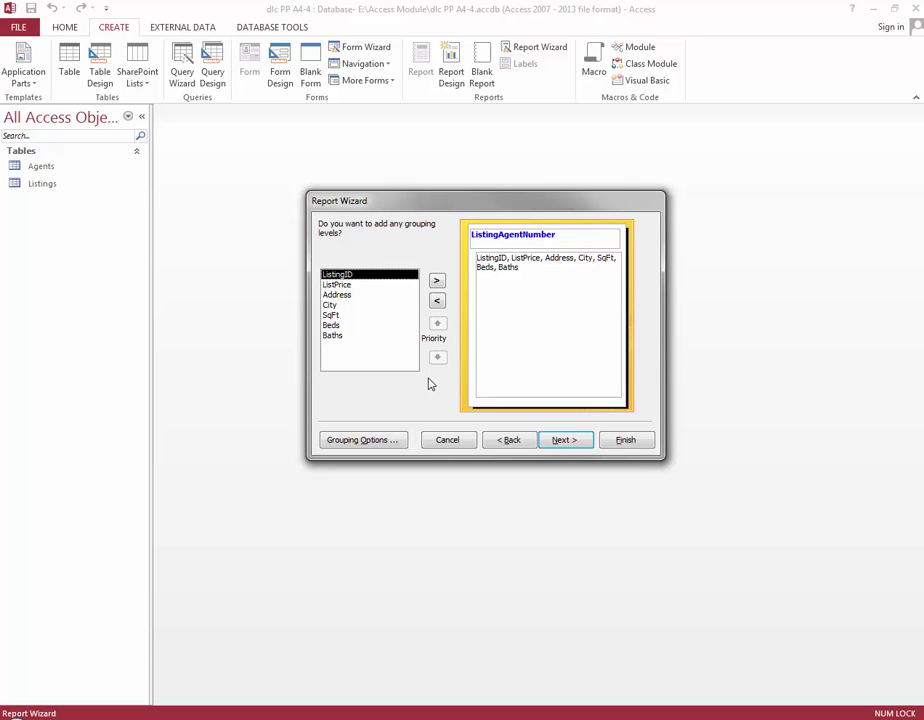
pyautogui.click(566, 441)
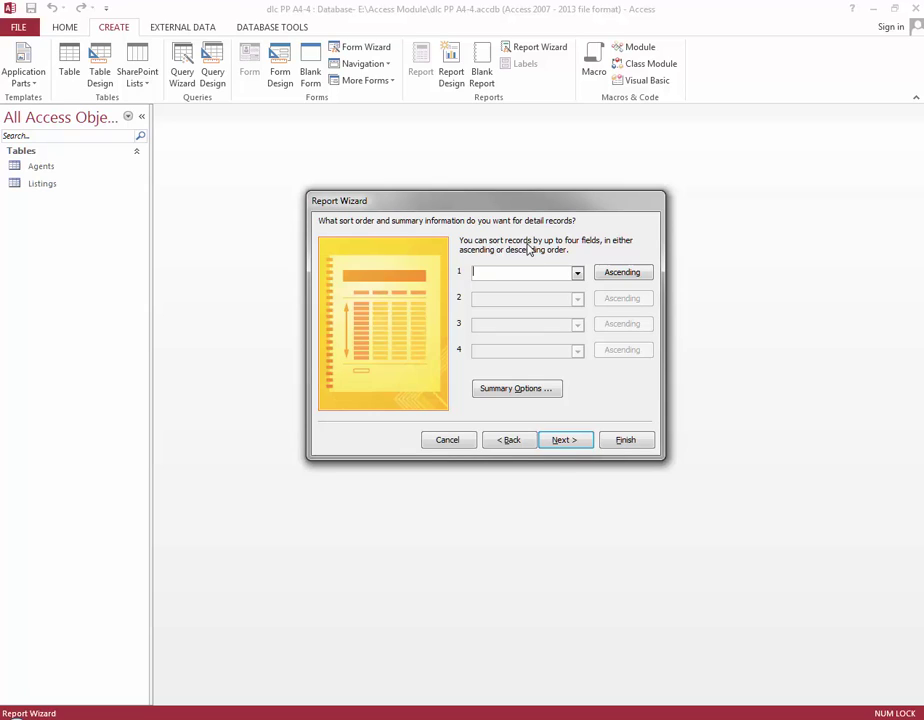
pyautogui.click(578, 274)
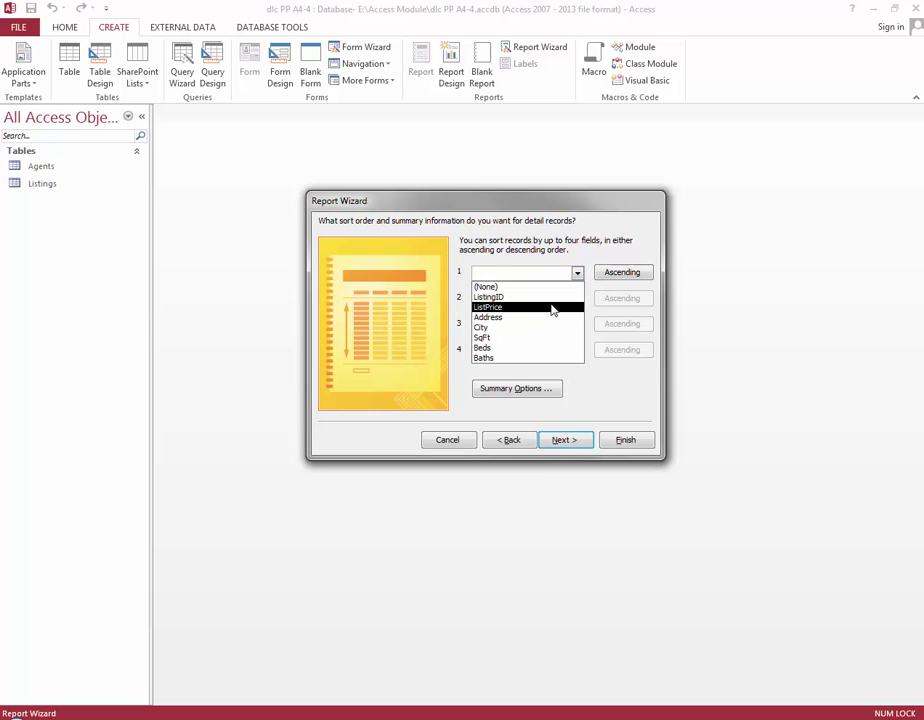
pyautogui.click(553, 308)
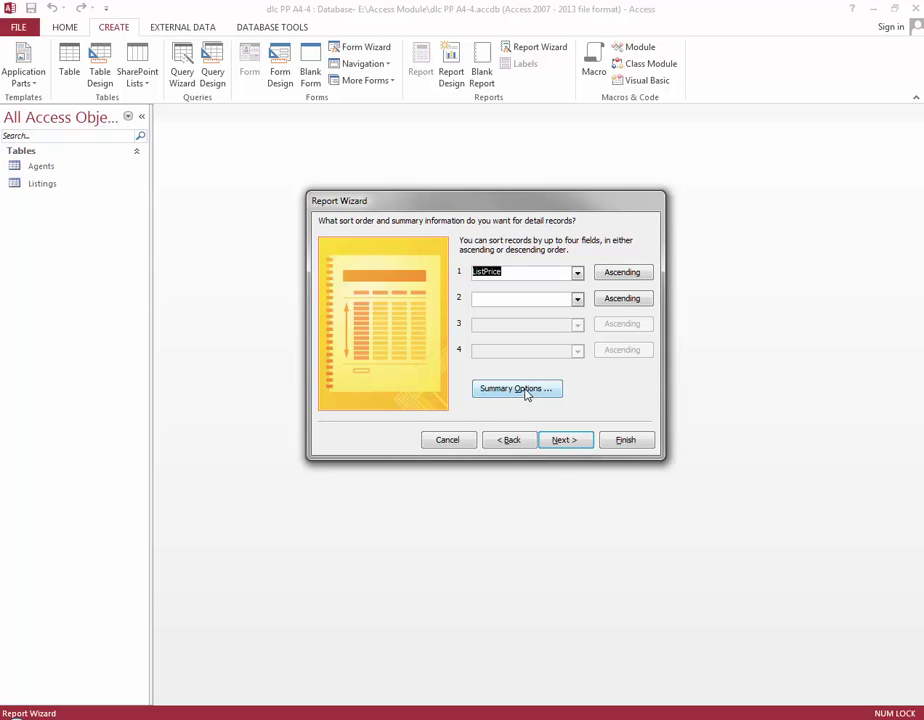
pyautogui.click(560, 445)
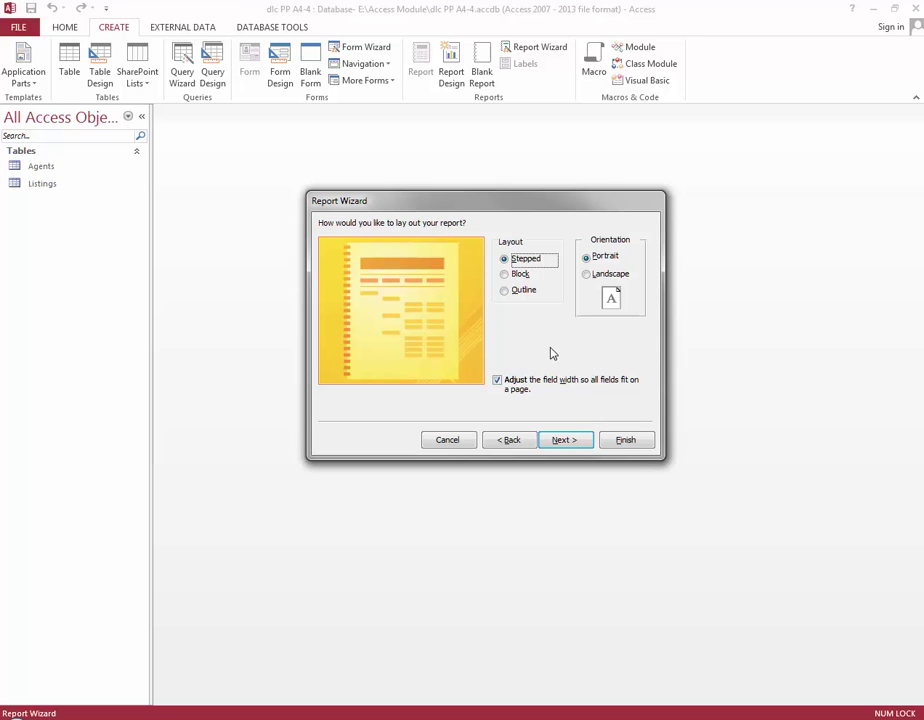
# Choose the Block layout in portrait, title the report "Listings--Report Wizard" and finish the wizard with a preview
pyautogui.click(506, 275)
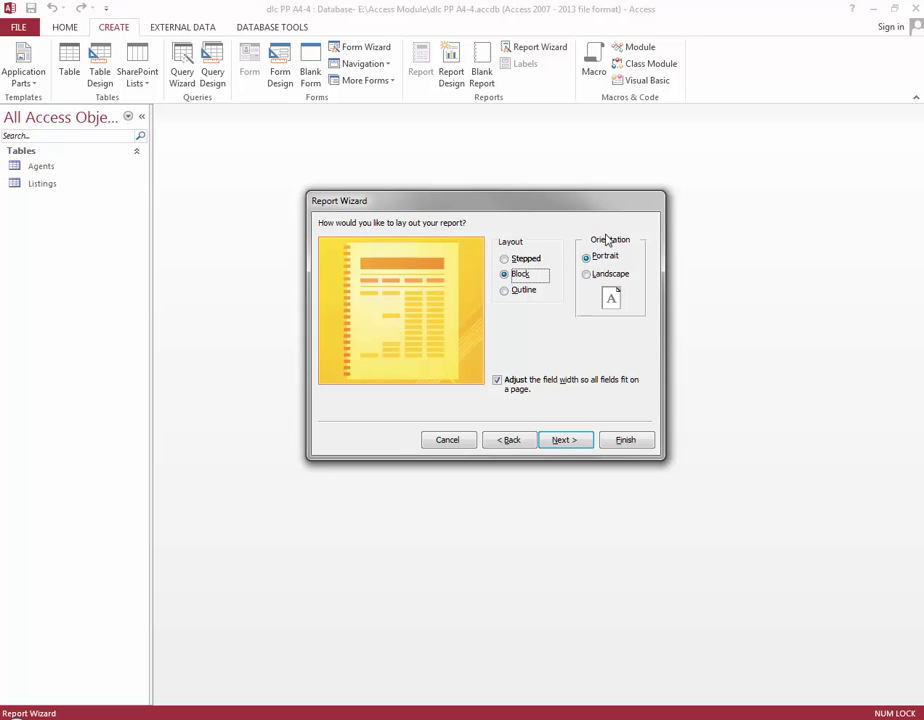
pyautogui.click(569, 442)
pyautogui.click(519, 240)
pyautogui.write('--')
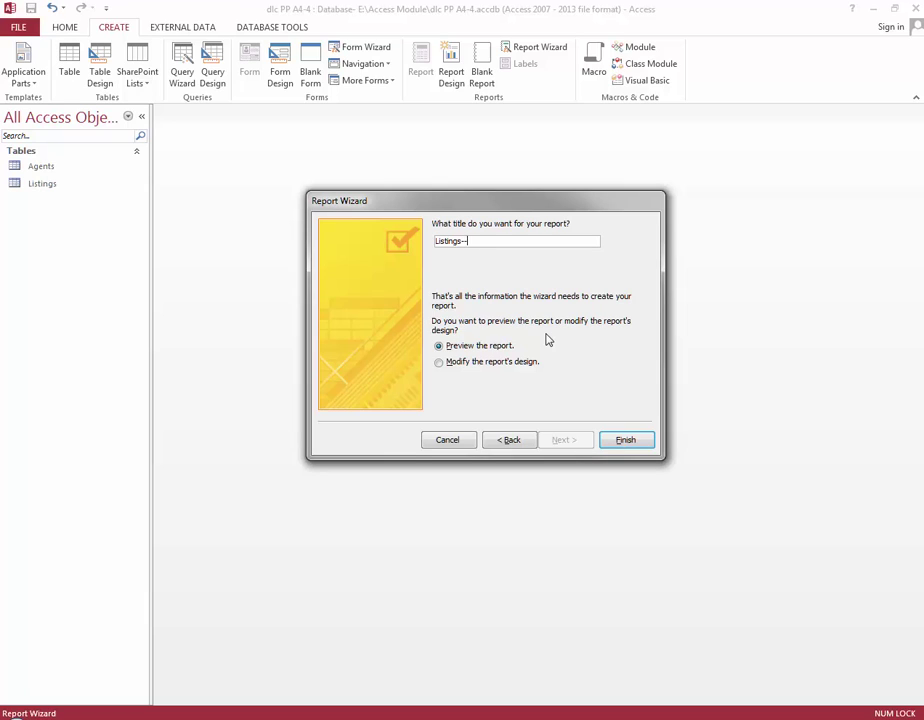
pyautogui.write('Report Wizard')
pyautogui.click(624, 440)
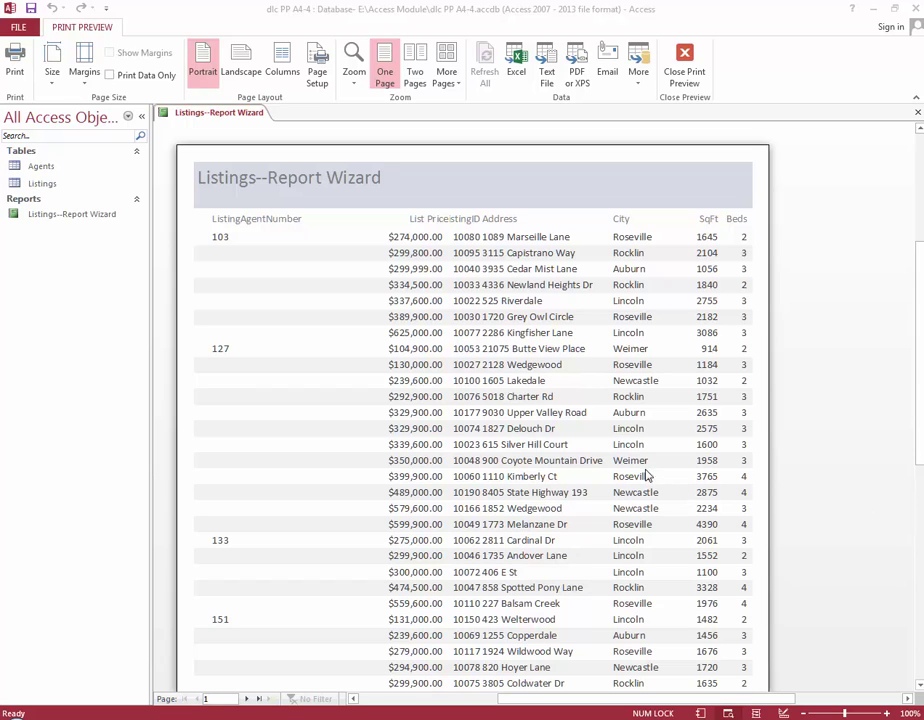
# Look over the first page of the report preview and close the Listings--Report Wizard report
pyautogui.click(328, 248)
pyautogui.click(468, 195)
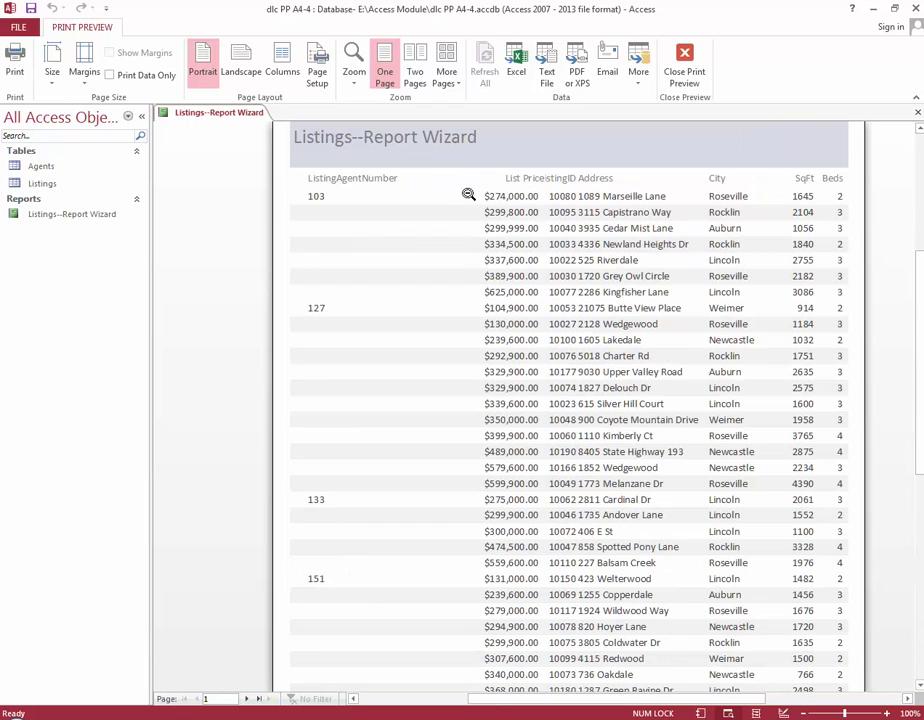
pyautogui.click(354, 262)
pyautogui.click(354, 262)
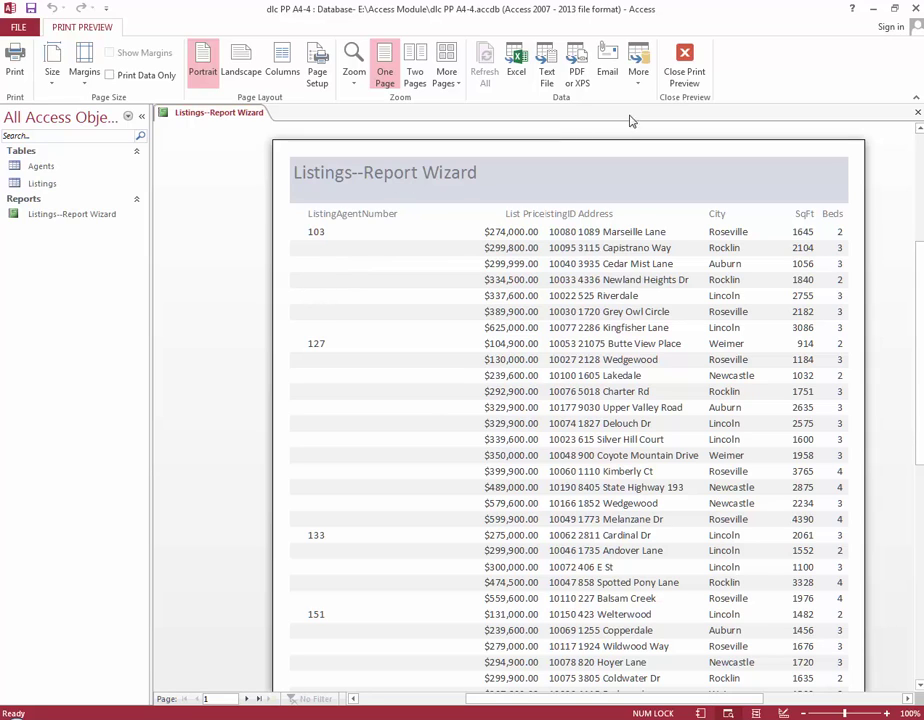
pyautogui.click(685, 74)
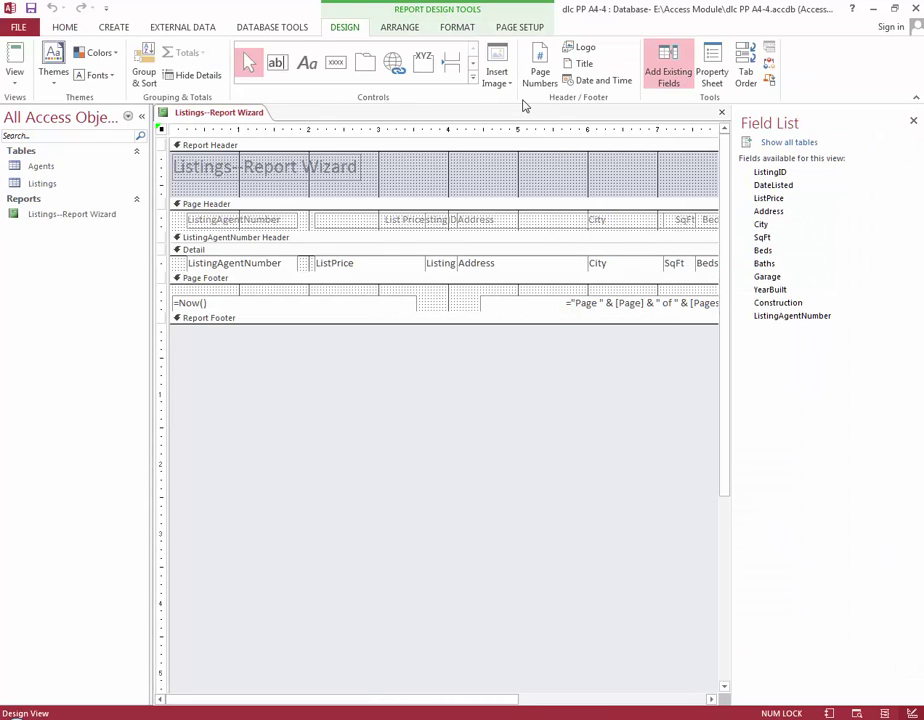
pyautogui.rightClick(212, 118)
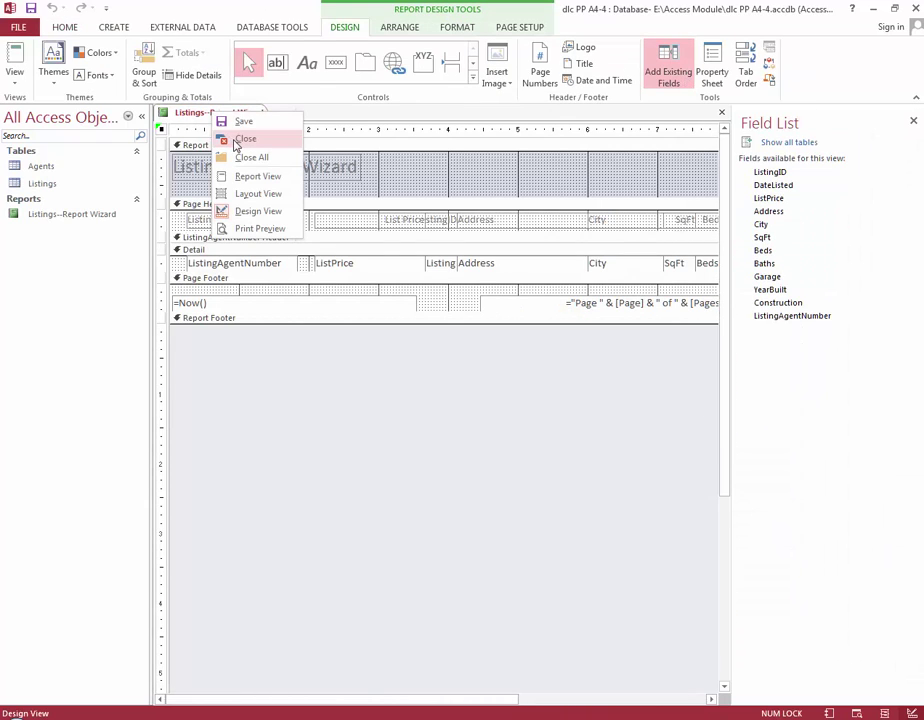
pyautogui.click(234, 139)
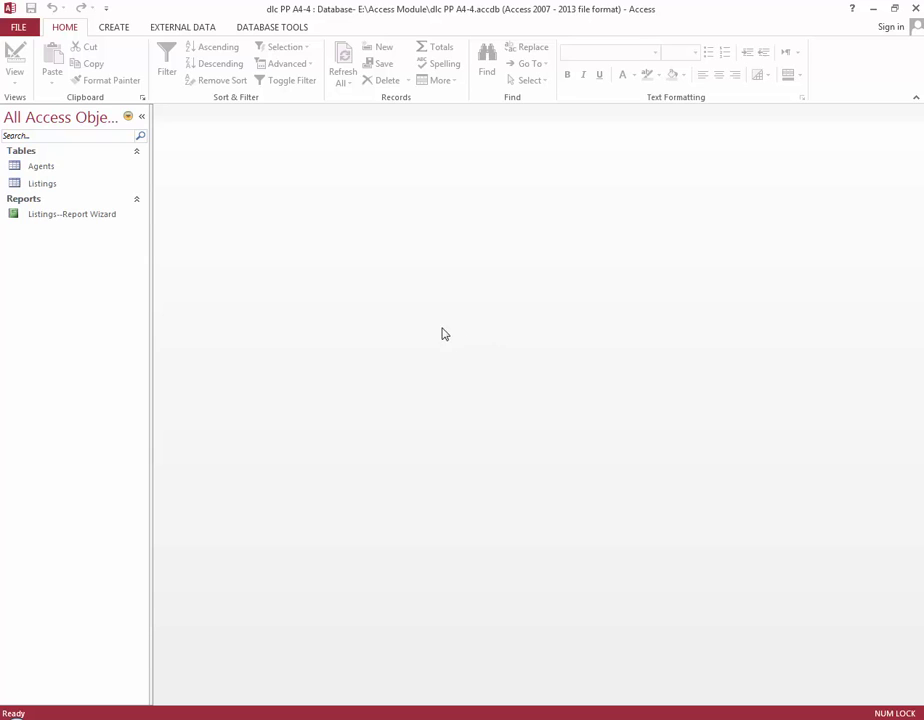
# Create a blank report and show the Listings table's fields in the field list
pyautogui.click(116, 28)
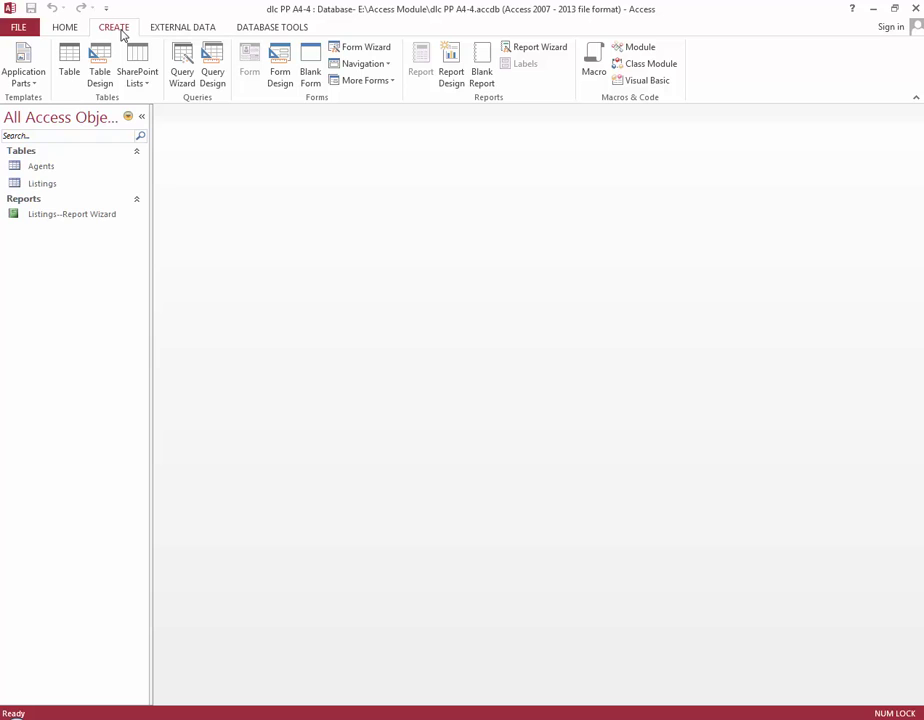
pyautogui.click(482, 78)
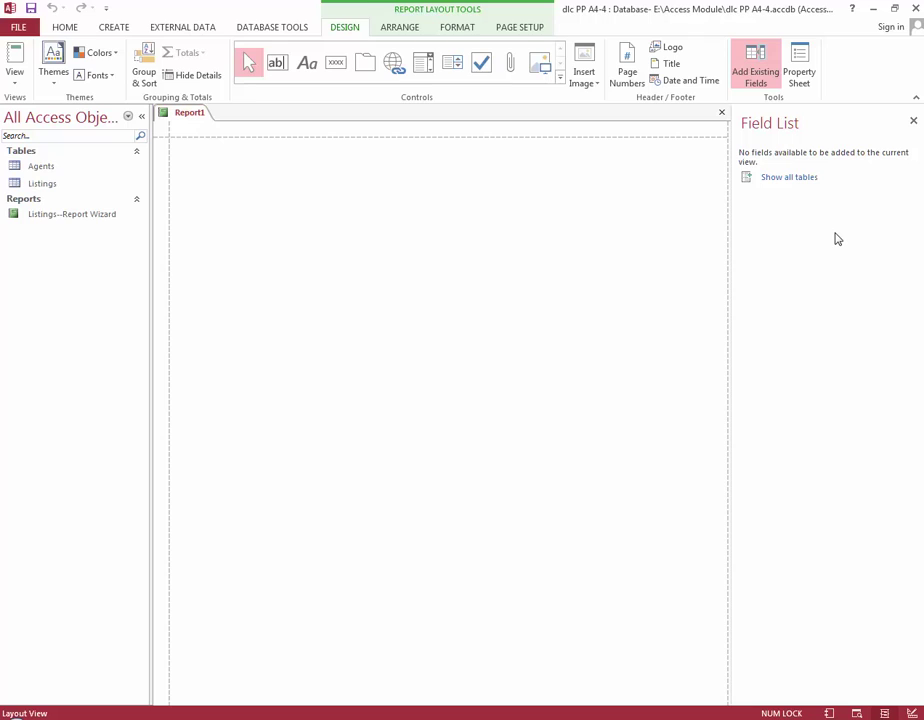
pyautogui.click(789, 179)
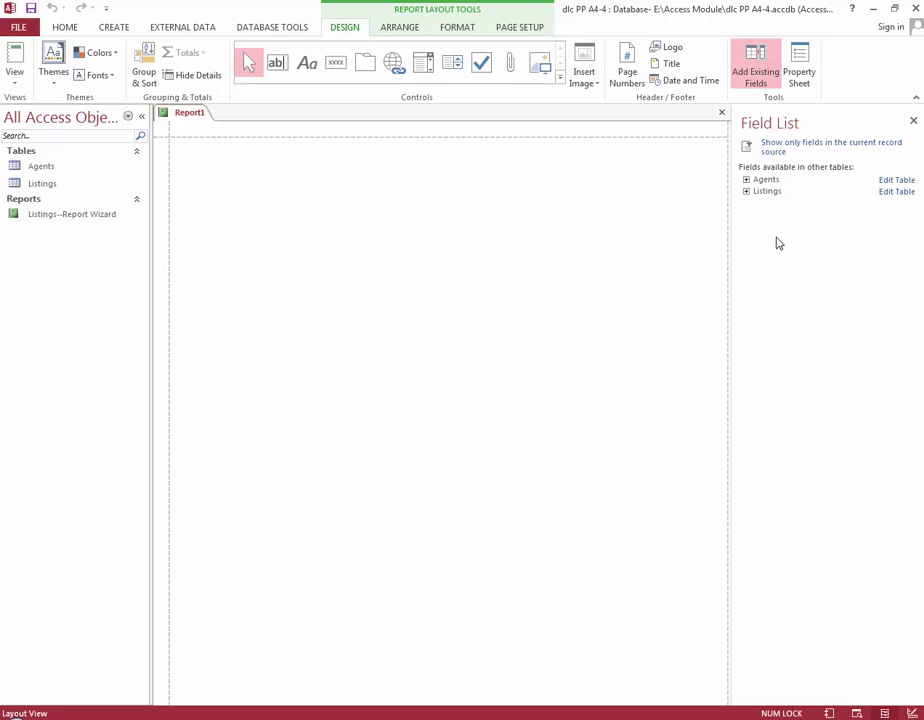
pyautogui.click(746, 191)
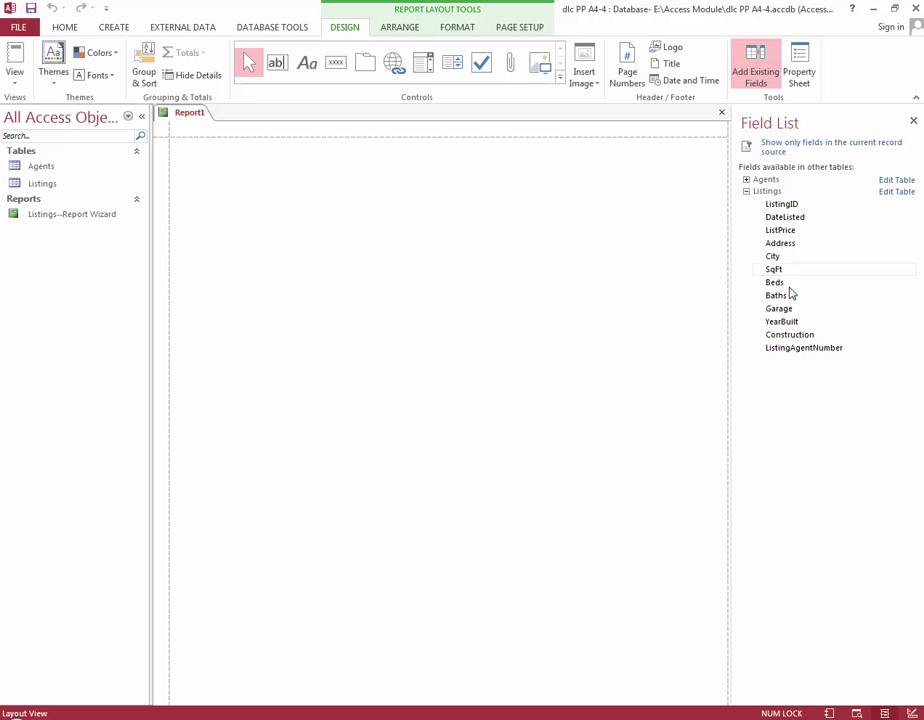
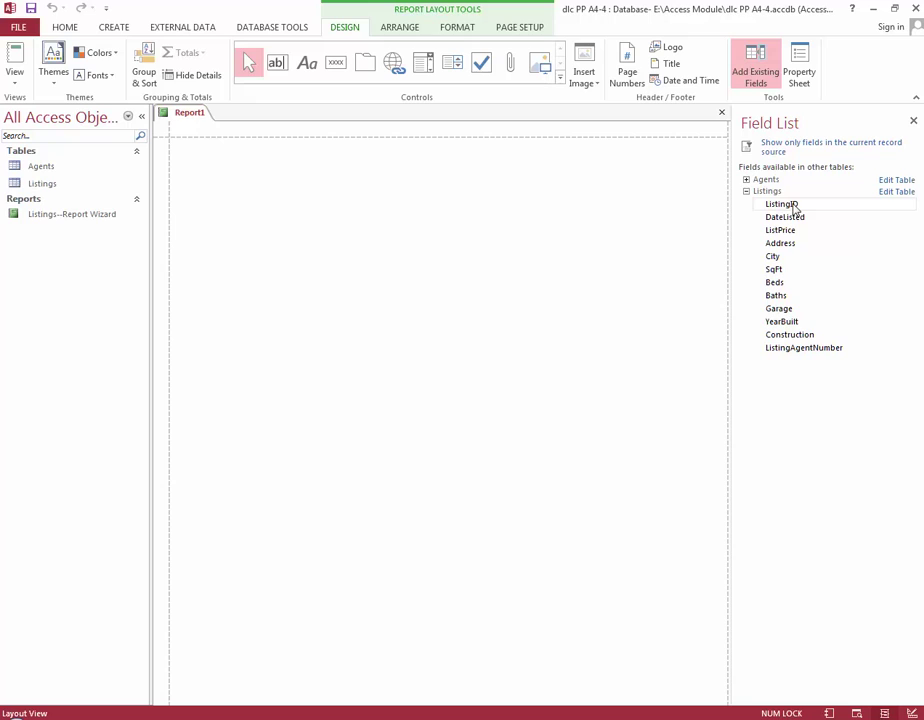
# Add the ListingID, ListPrice, SqFt, Beds, Baths, Address and City fields to the blank report, in that order
pyautogui.doubleClick(793, 205)
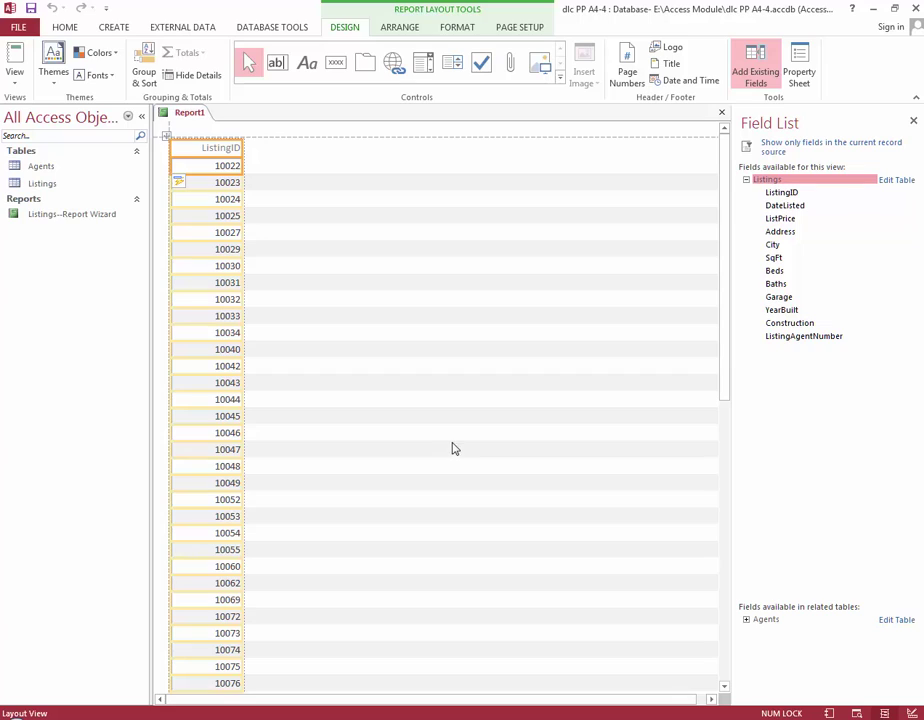
pyautogui.doubleClick(782, 219)
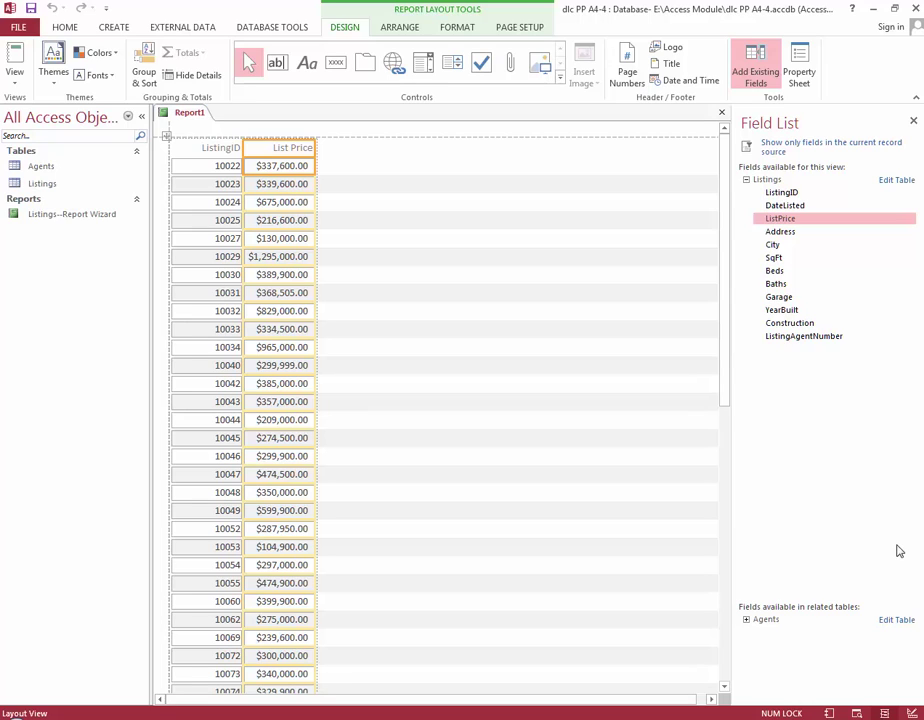
pyautogui.doubleClick(773, 258)
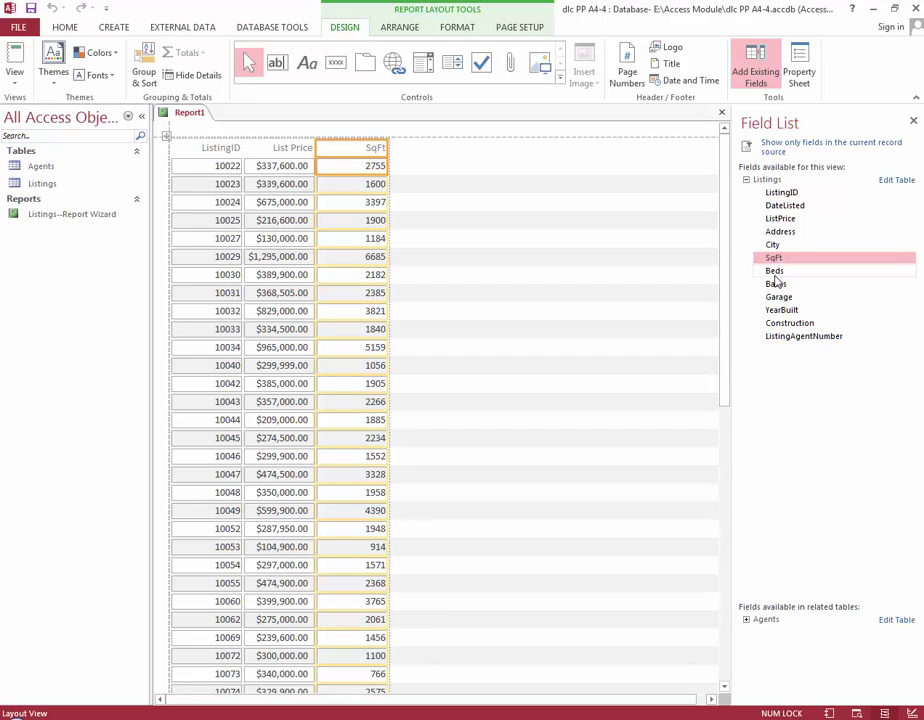
pyautogui.doubleClick(774, 272)
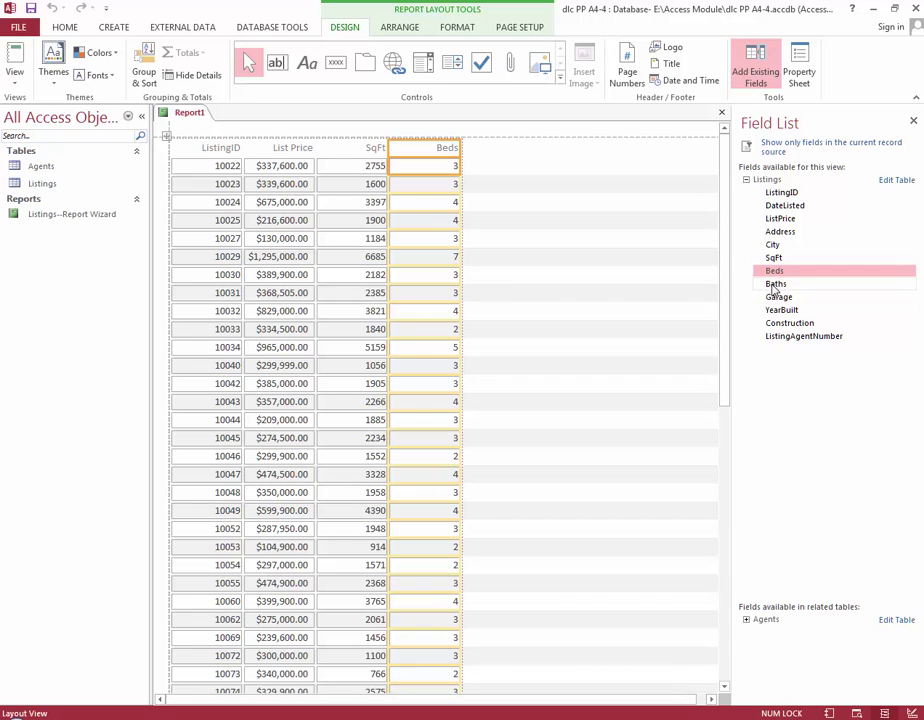
pyautogui.doubleClick(775, 285)
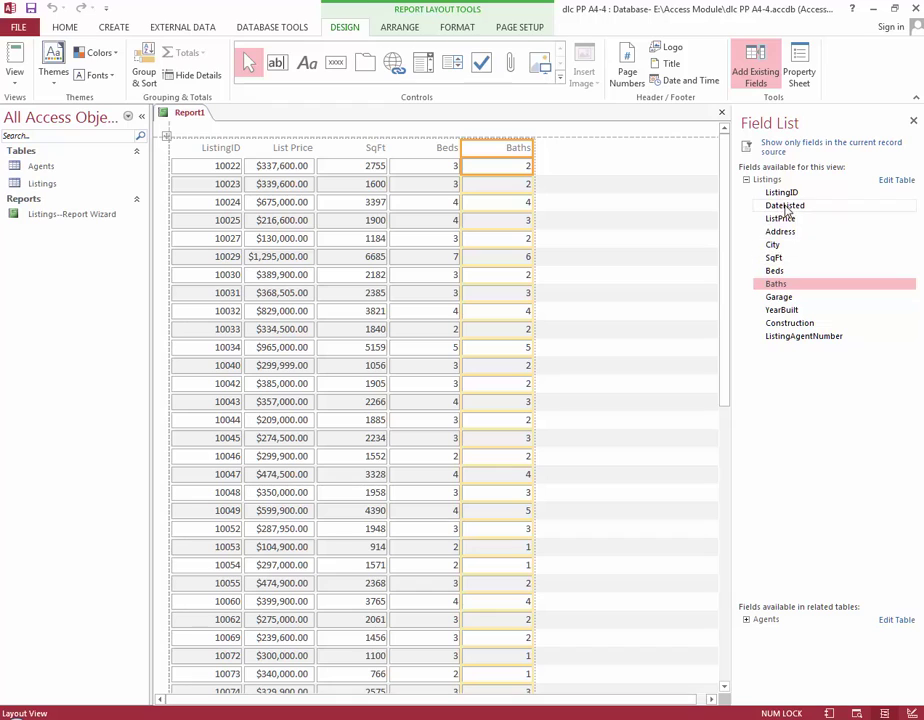
pyautogui.doubleClick(778, 232)
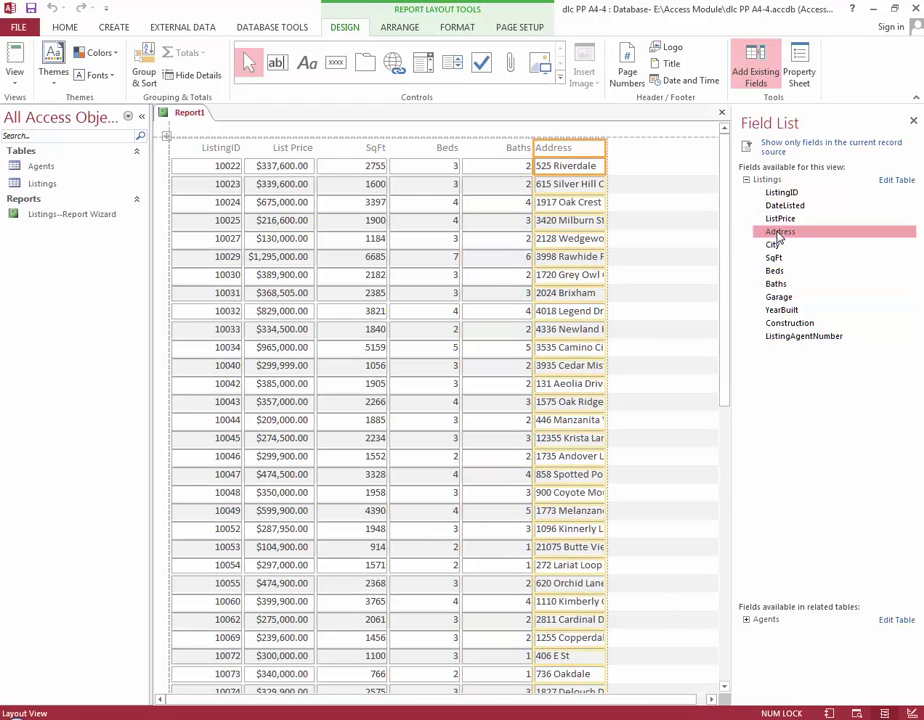
pyautogui.doubleClick(777, 246)
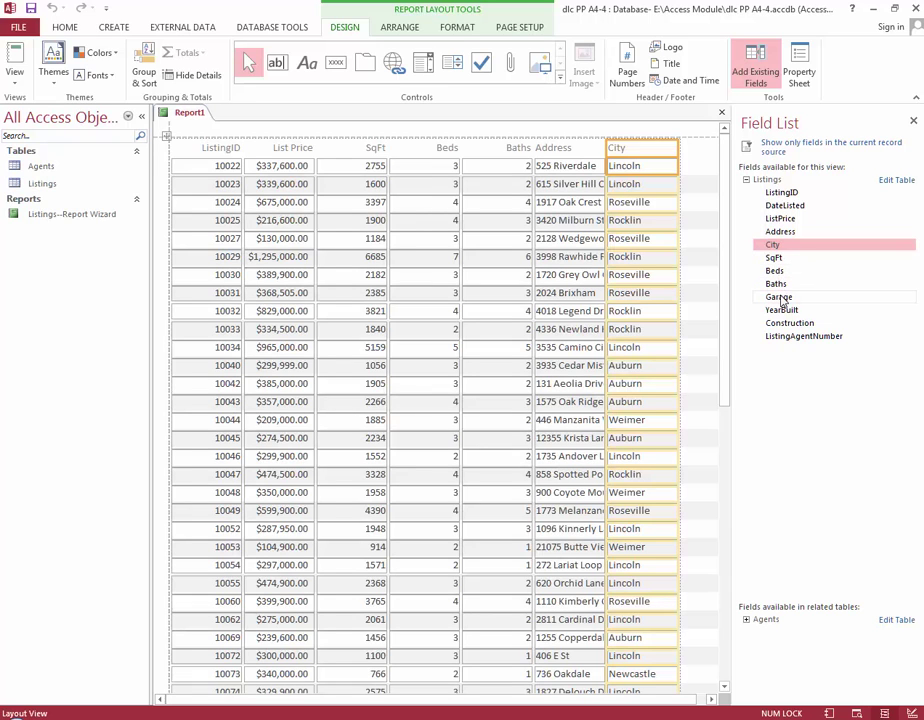
# Add the Garage field as the report's last column and close the field list
pyautogui.doubleClick(779, 298)
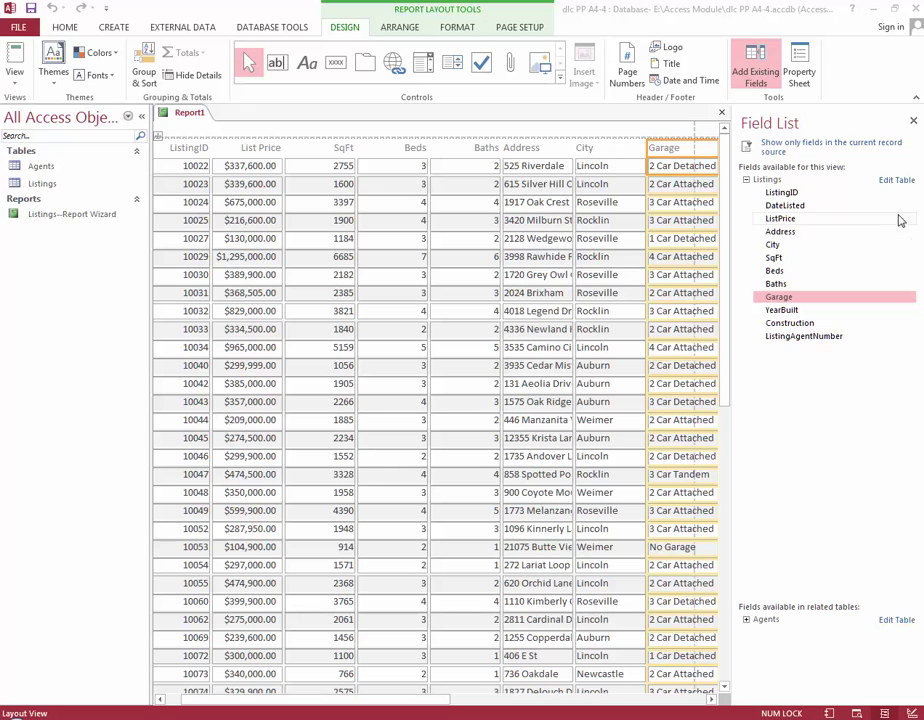
pyautogui.click(912, 123)
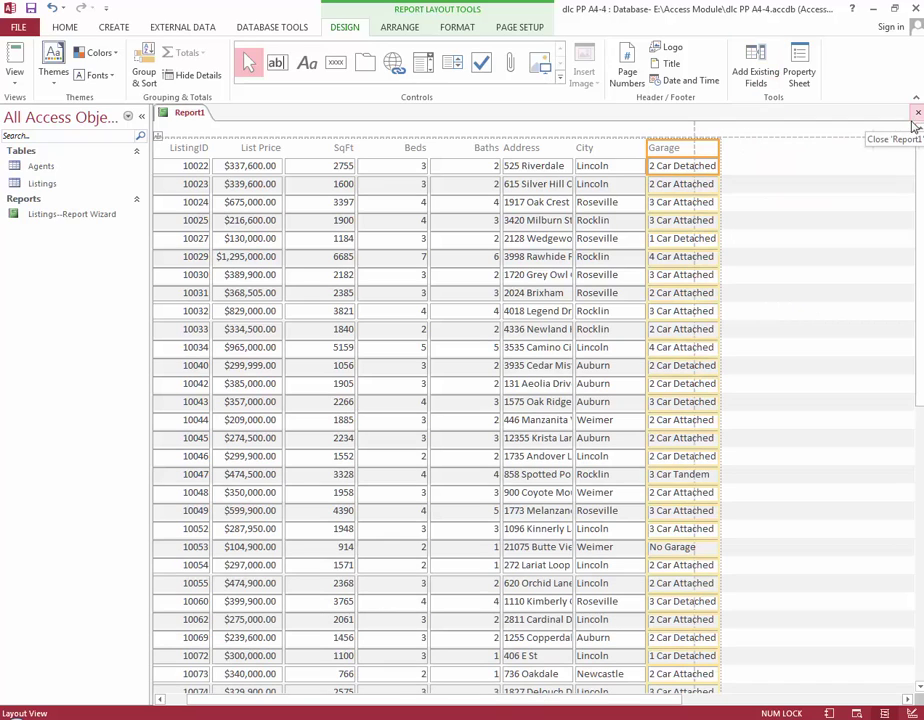
# Save the report as a database object named "Listings--BlankReportButton"
pyautogui.click(22, 27)
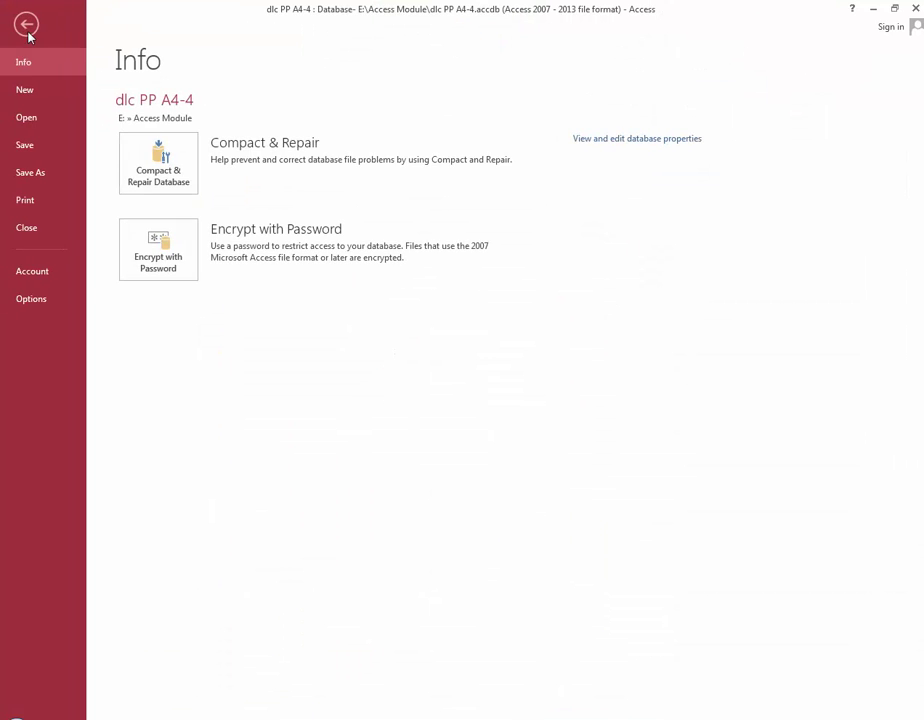
pyautogui.click(36, 176)
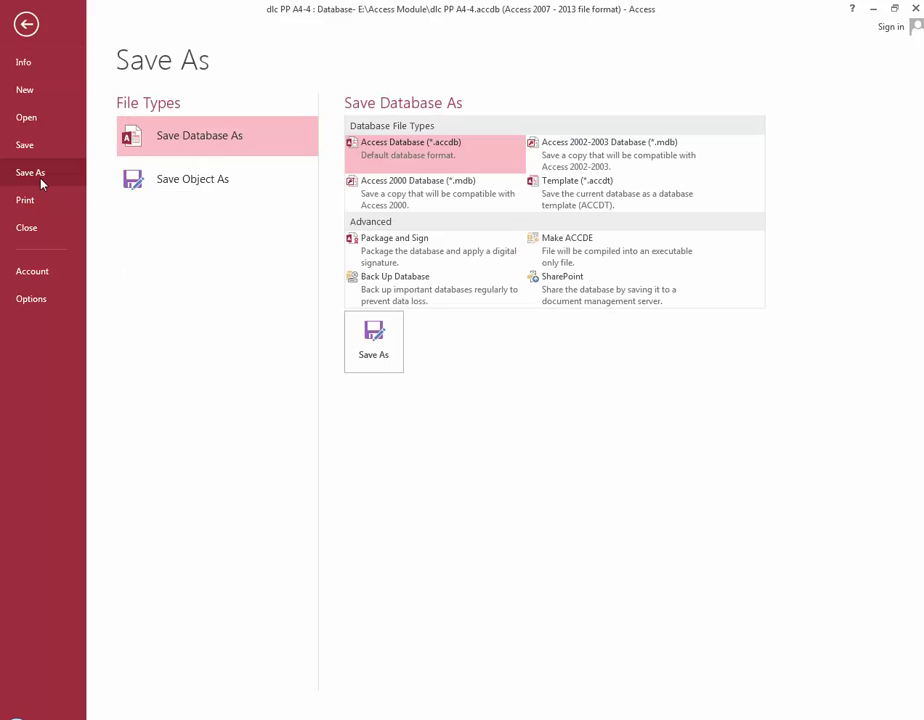
pyautogui.click(204, 181)
pyautogui.click(383, 268)
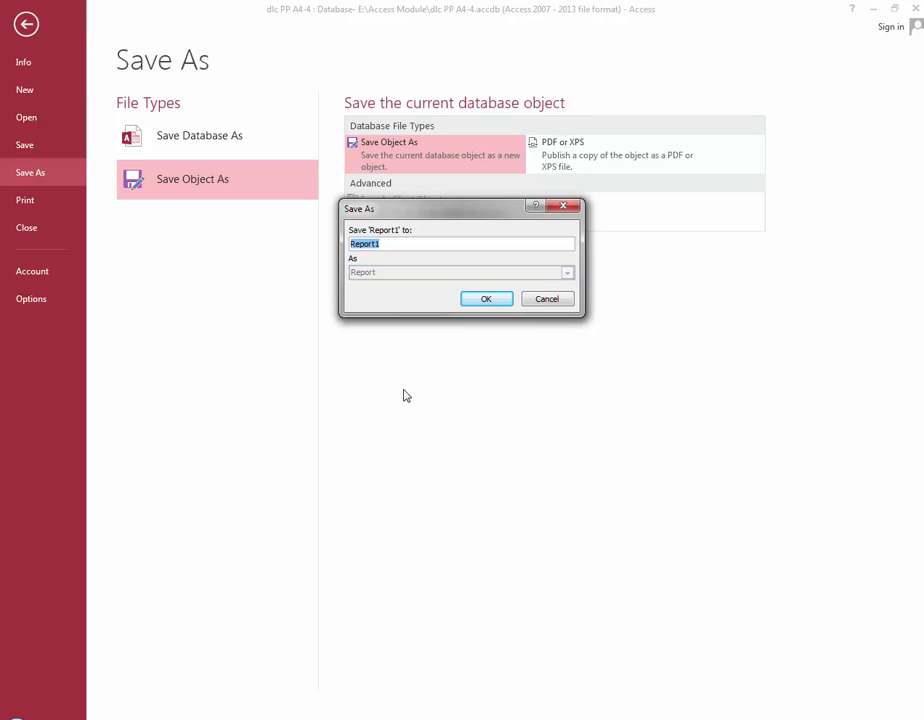
pyautogui.write('Listings--Blank')
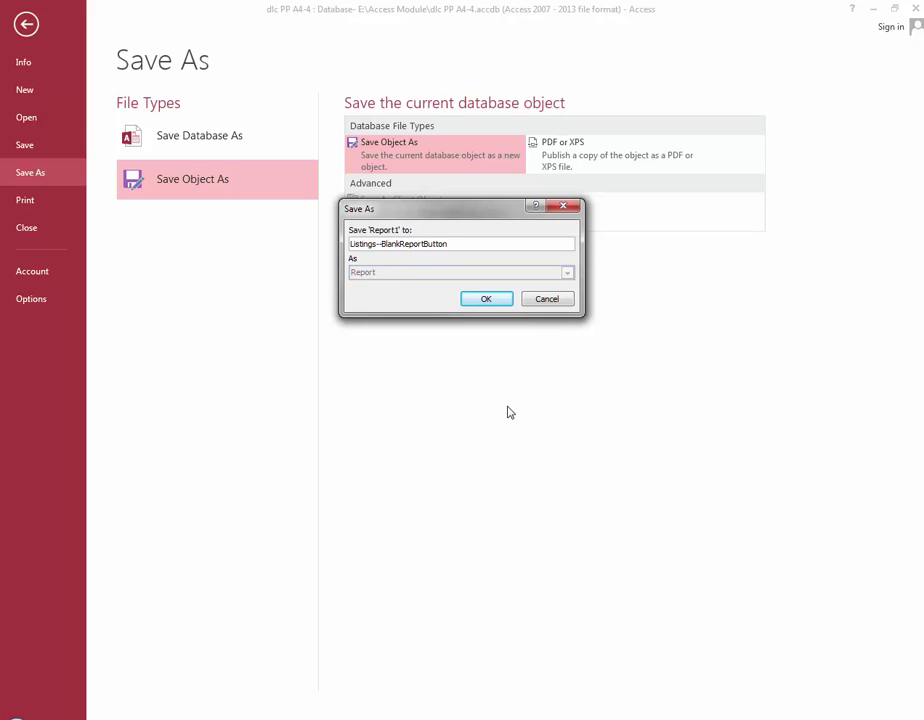
pyautogui.click(493, 299)
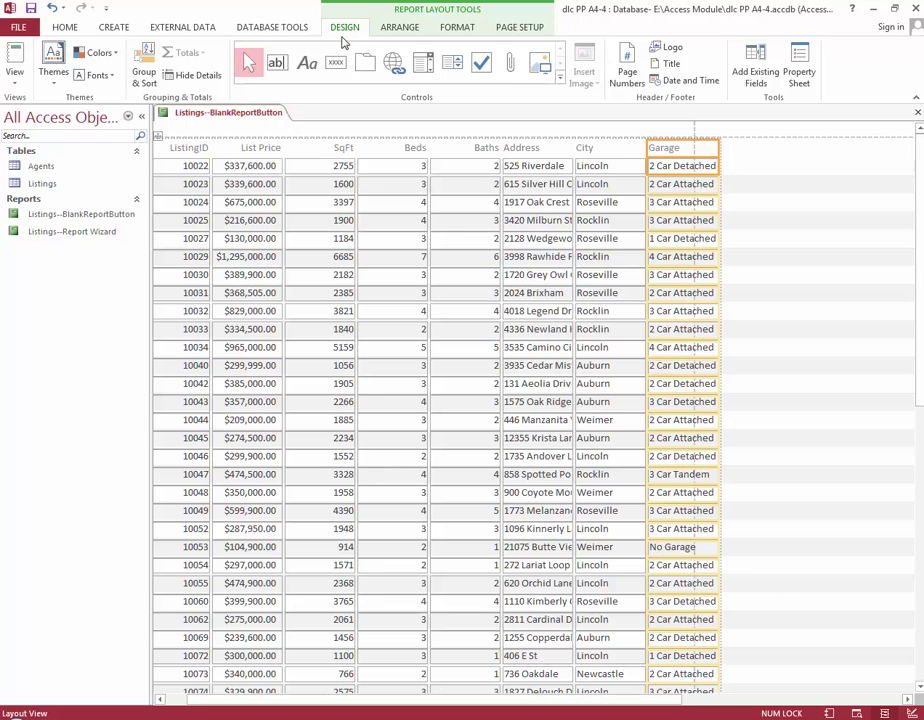
# Add a title with the report's name and left-aligned "Page N of M" page numbers at the bottom of the page
pyautogui.click(672, 65)
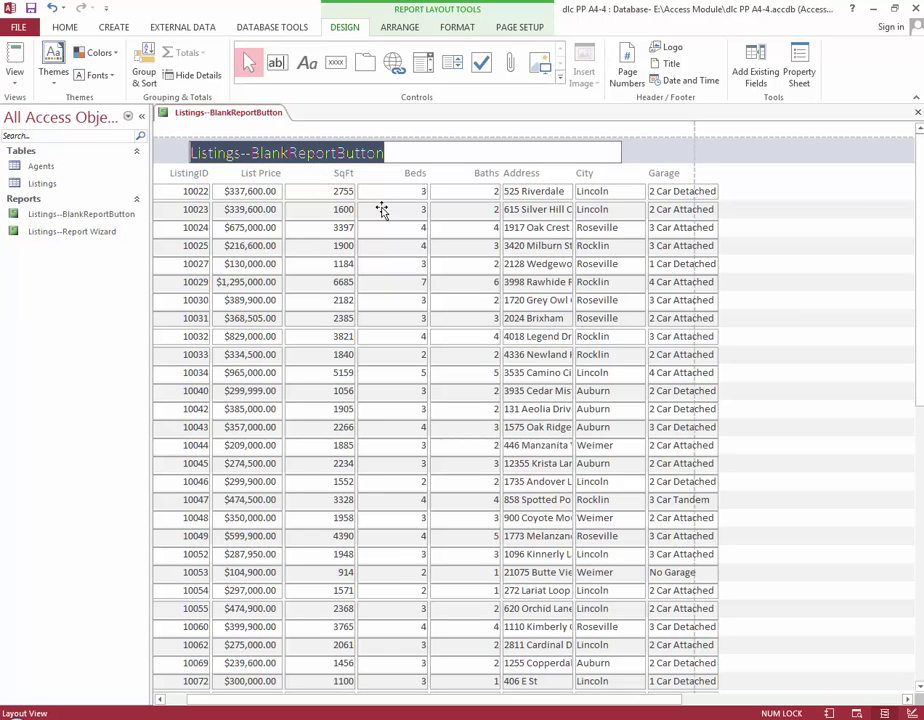
pyautogui.click(624, 70)
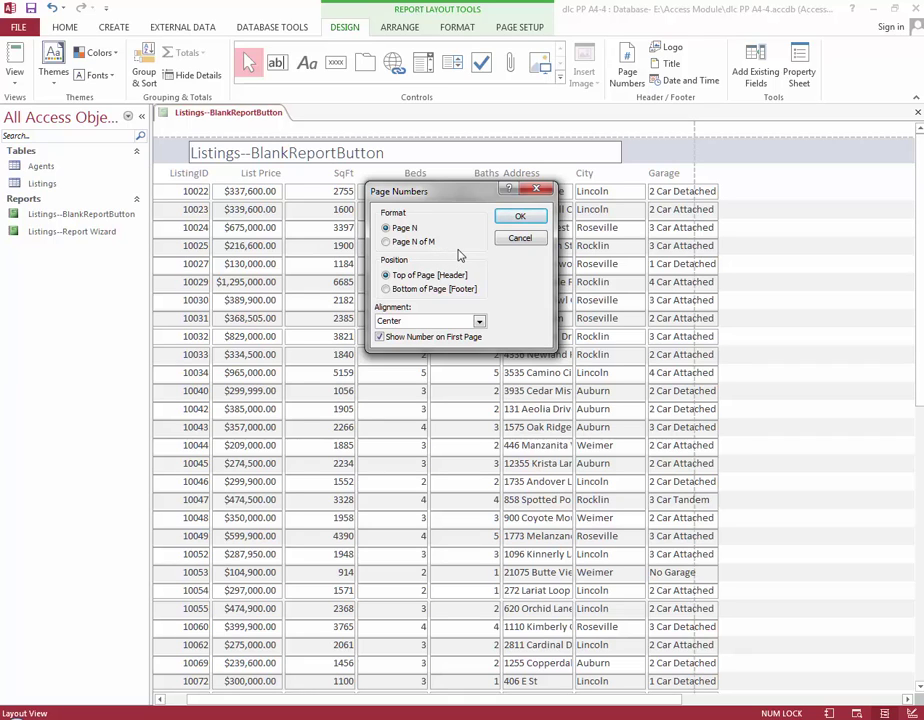
pyautogui.click(387, 243)
pyautogui.click(386, 289)
pyautogui.click(479, 322)
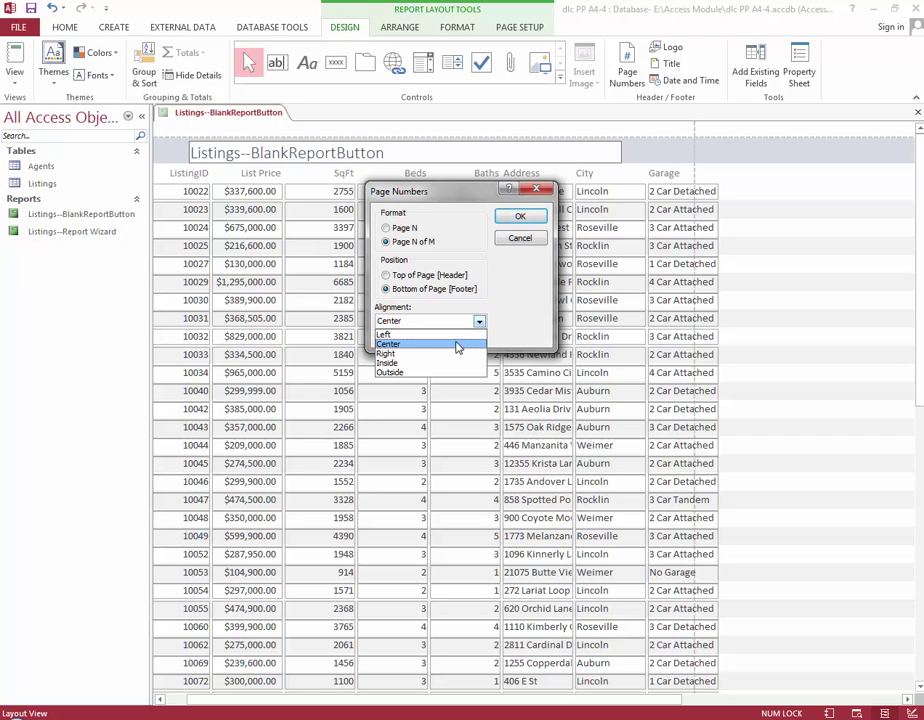
pyautogui.click(465, 334)
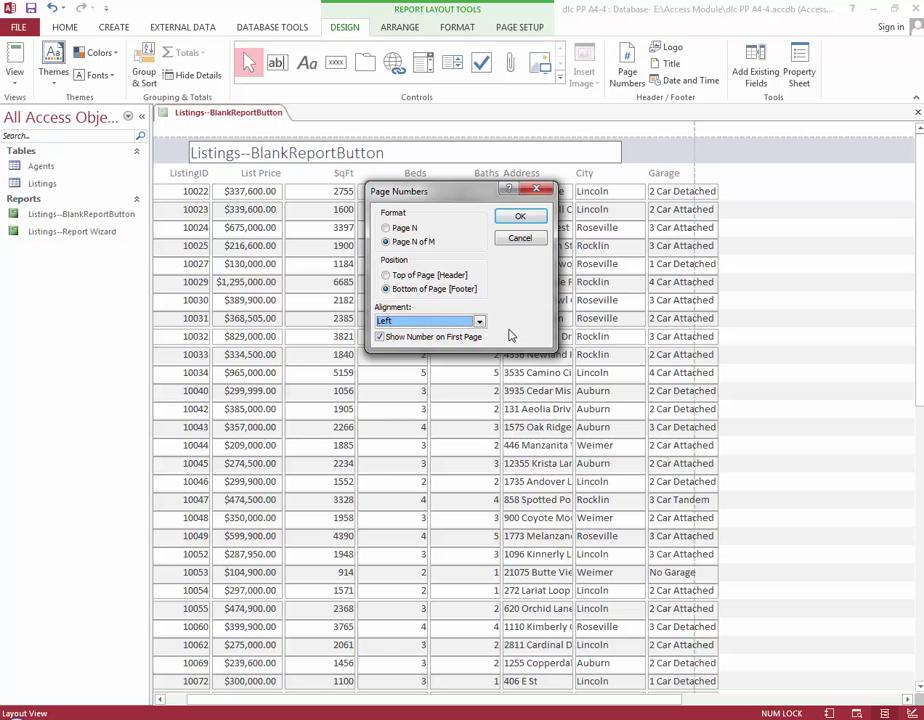
pyautogui.click(519, 217)
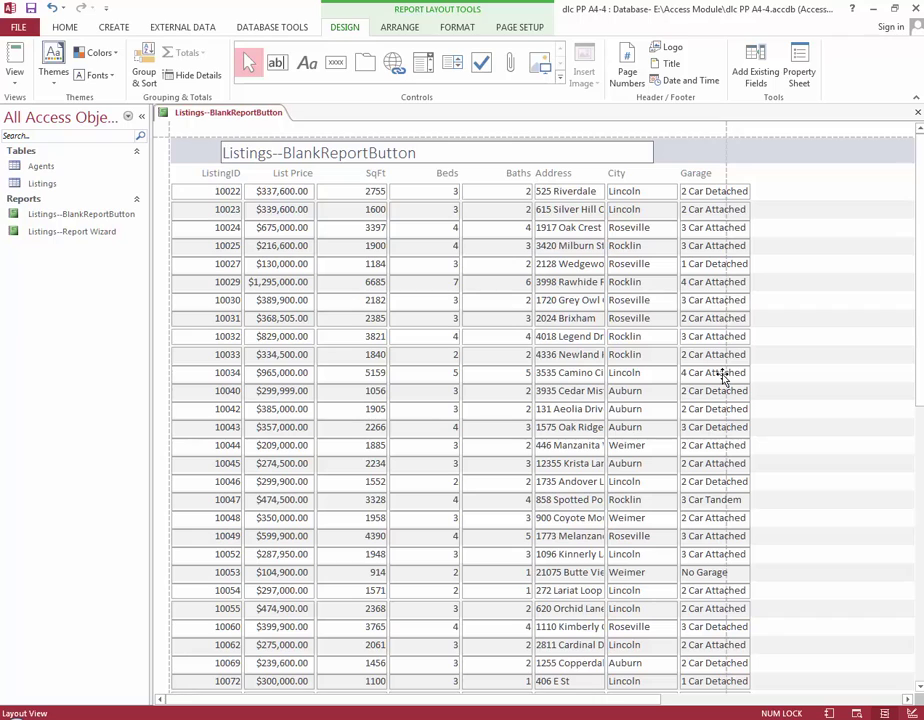
# Narrow the ListingID, SqFt, Beds and Baths columns to roughly fit their values
pyautogui.click(234, 196)
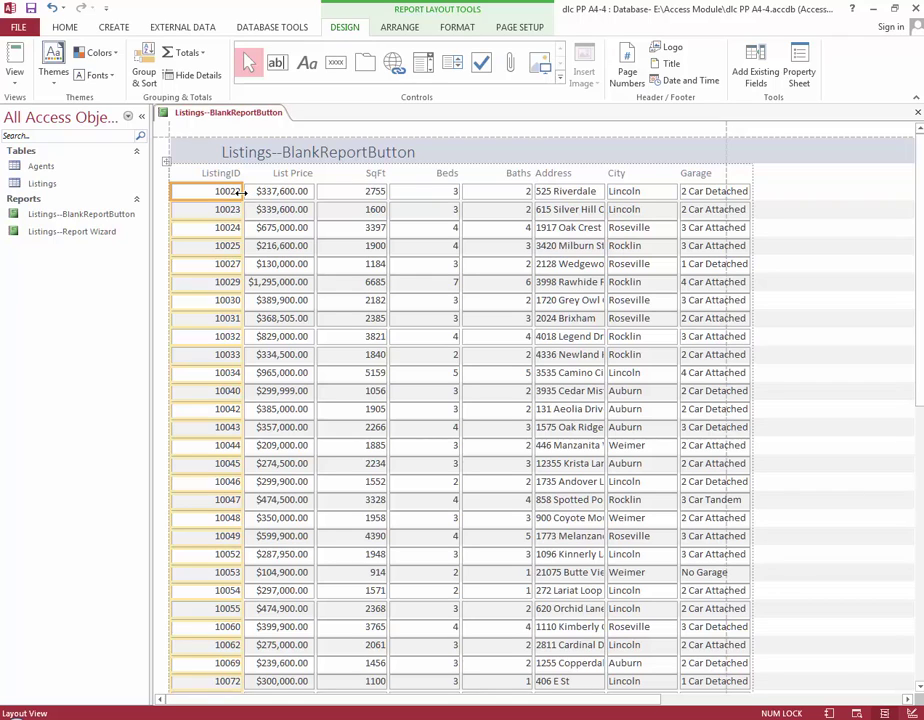
pyautogui.moveTo(242, 192); pyautogui.dragTo(207, 190)
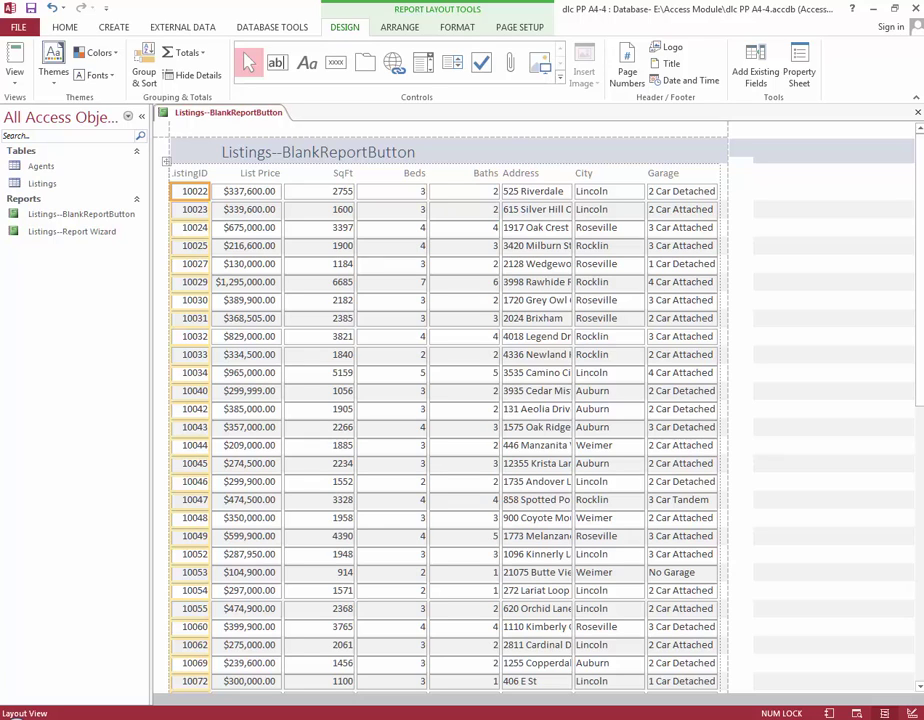
pyautogui.click(321, 191)
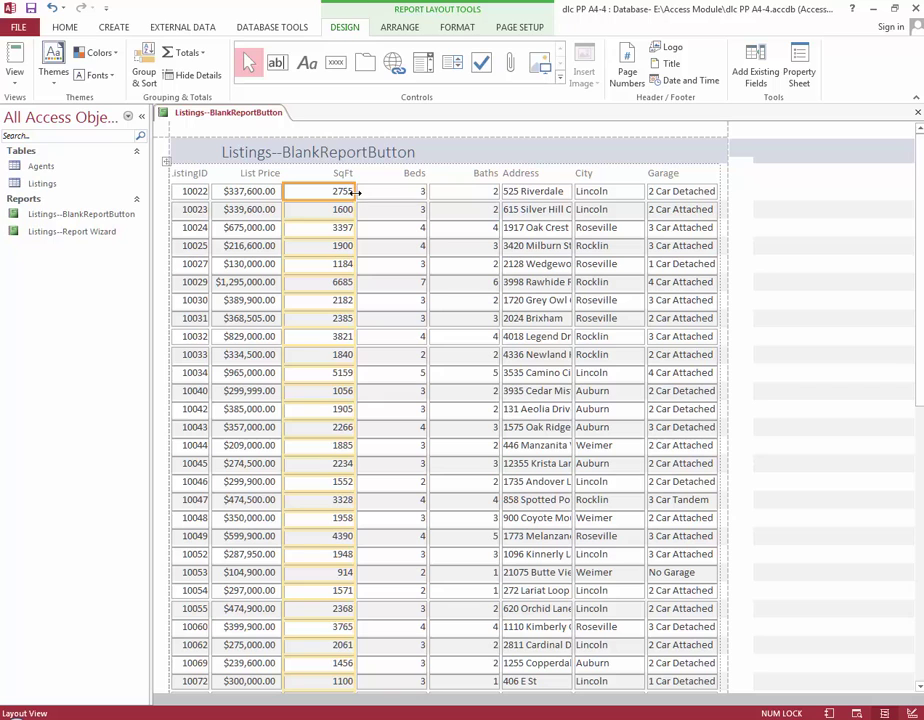
pyautogui.moveTo(355, 191); pyautogui.dragTo(321, 191)
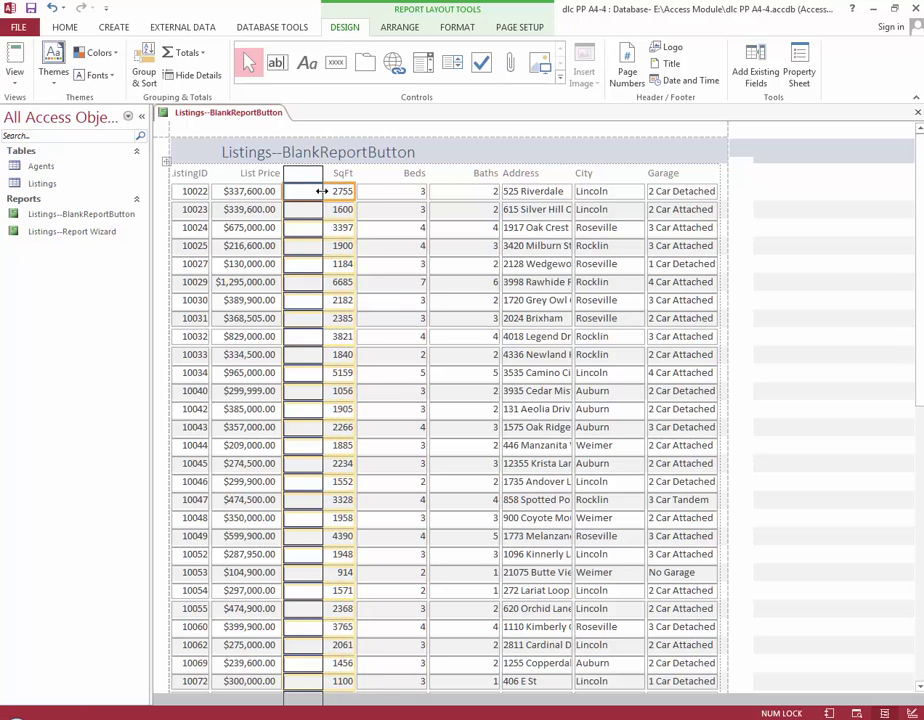
pyautogui.hotkey('ctrl', 'z')
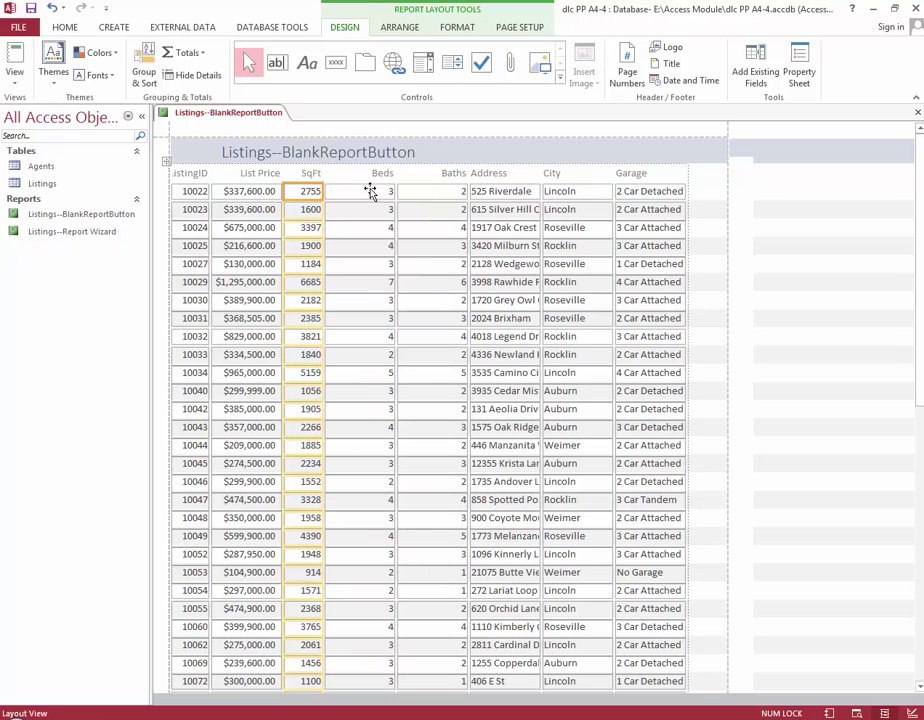
pyautogui.click(370, 191)
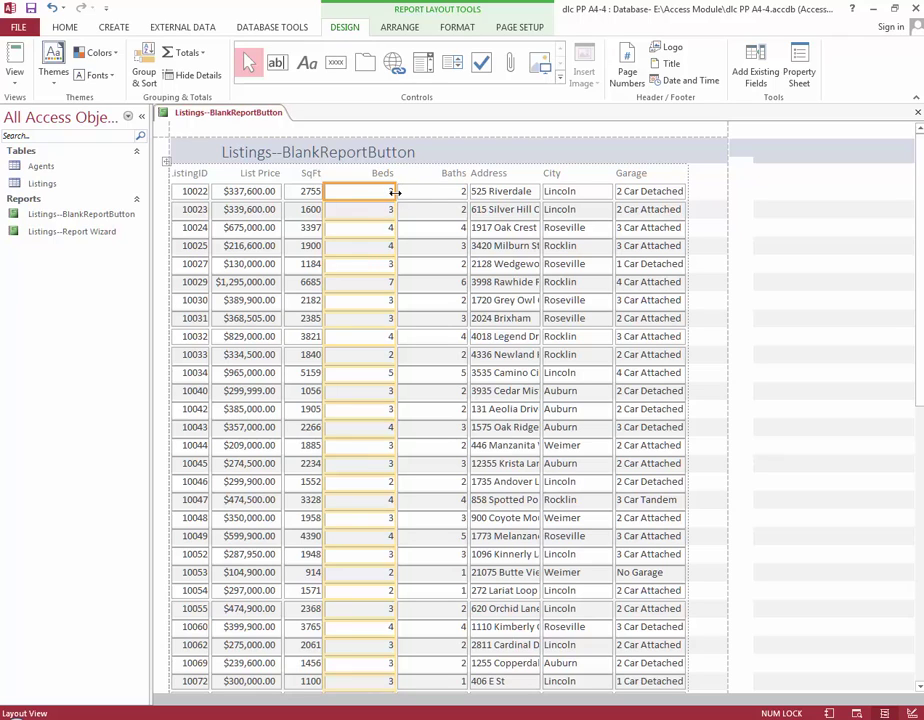
pyautogui.moveTo(396, 192); pyautogui.dragTo(350, 197)
pyautogui.click(400, 192)
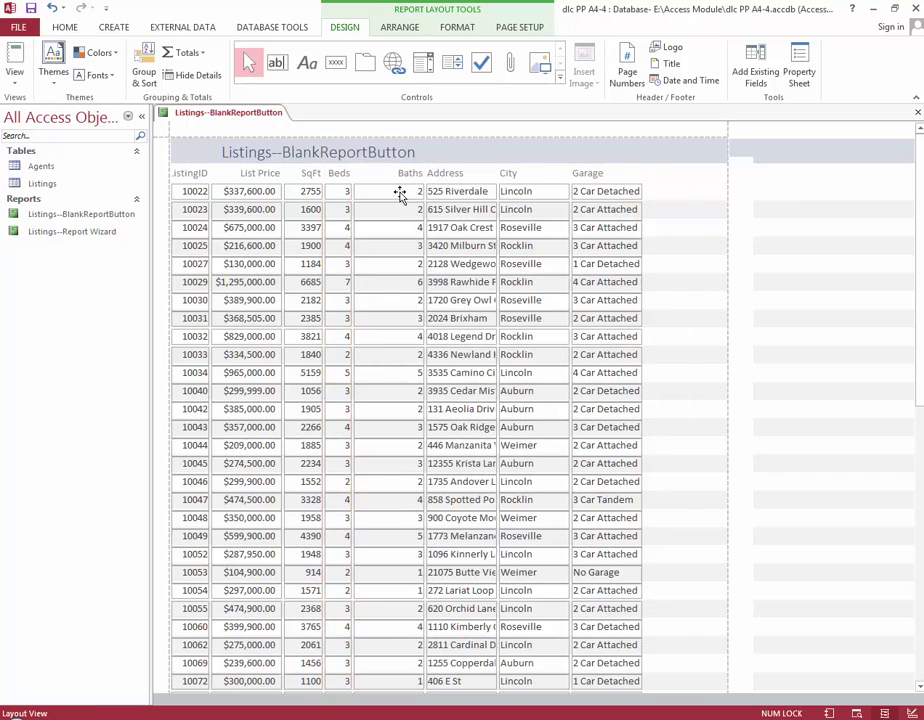
pyautogui.moveTo(426, 193); pyautogui.dragTo(379, 203)
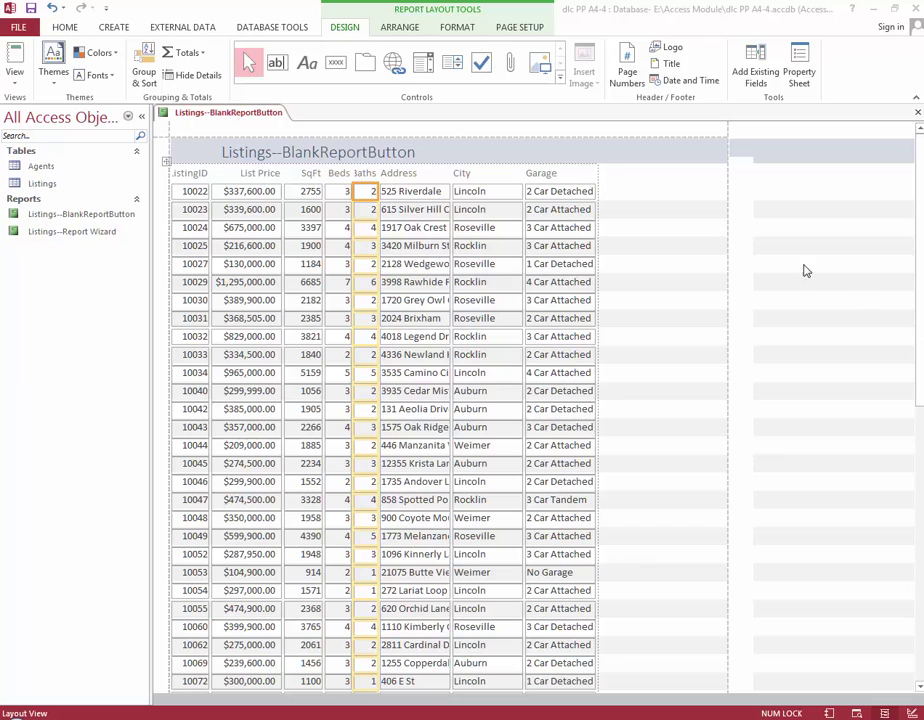
# Widen the Address column to fit the full addresses and make the Garage column slightly wider
pyautogui.click(418, 194)
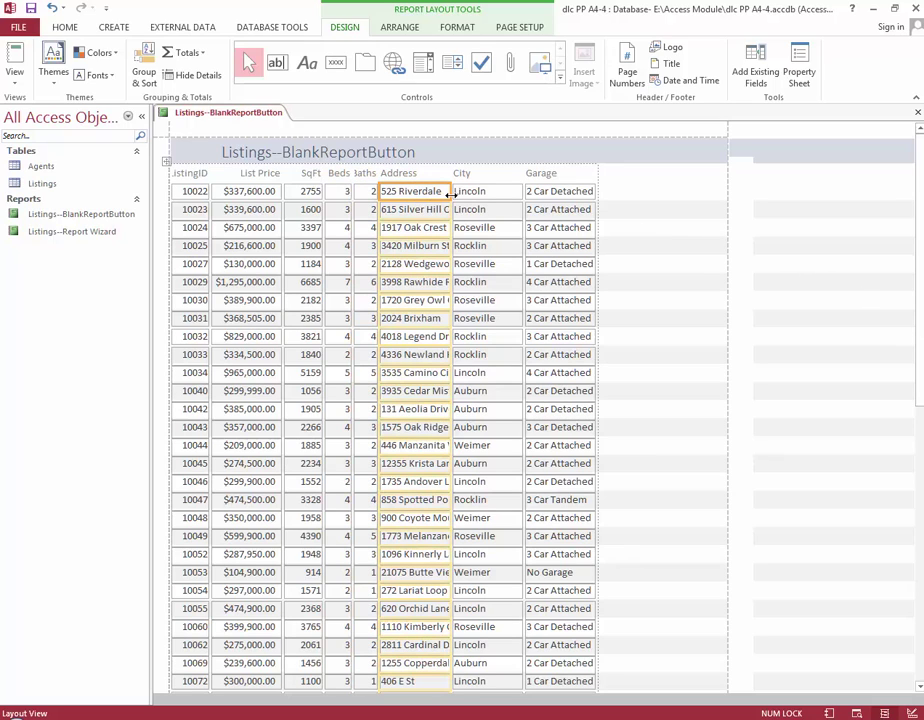
pyautogui.moveTo(451, 193); pyautogui.dragTo(551, 194)
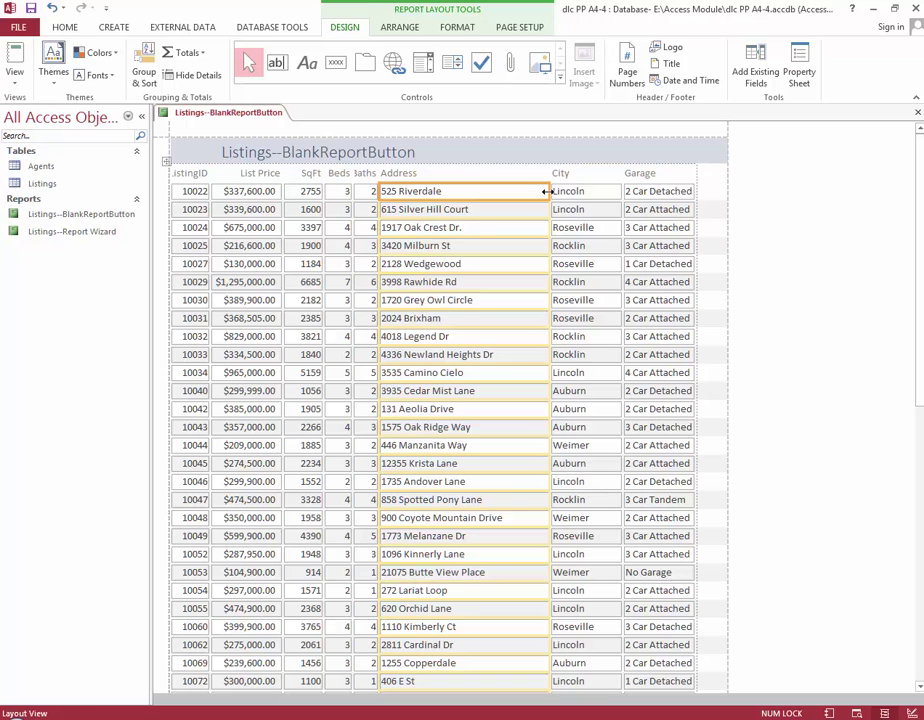
pyautogui.moveTo(548, 191); pyautogui.dragTo(521, 199)
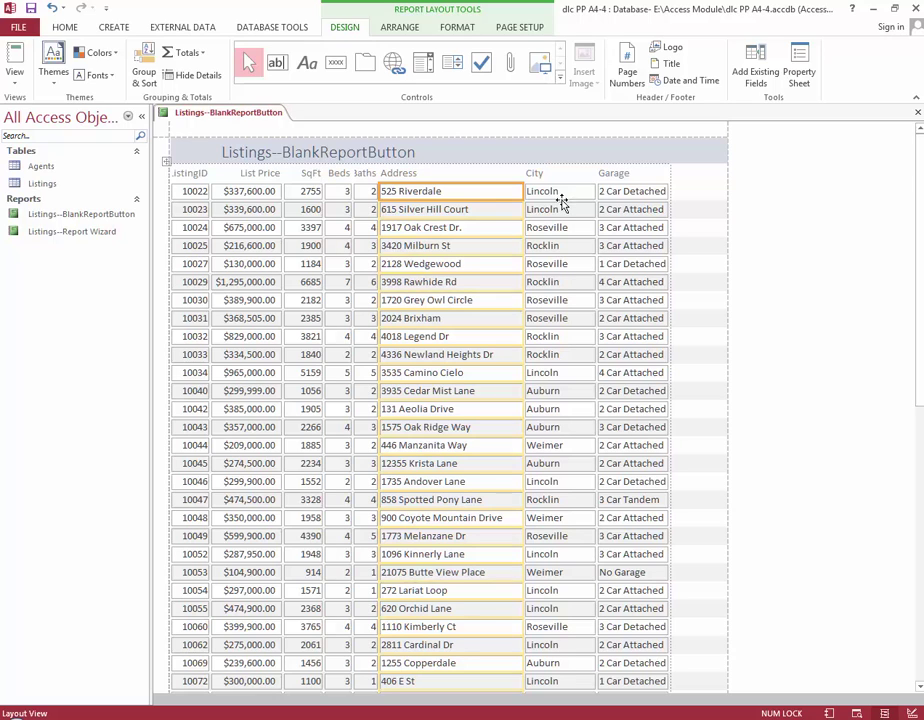
pyautogui.click(262, 196)
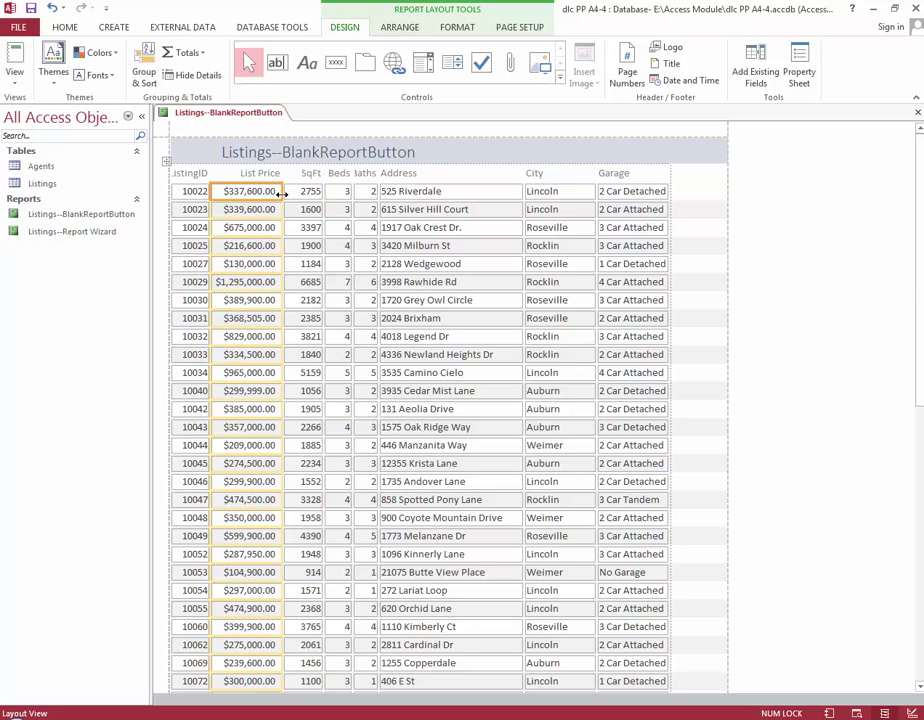
pyautogui.click(658, 192)
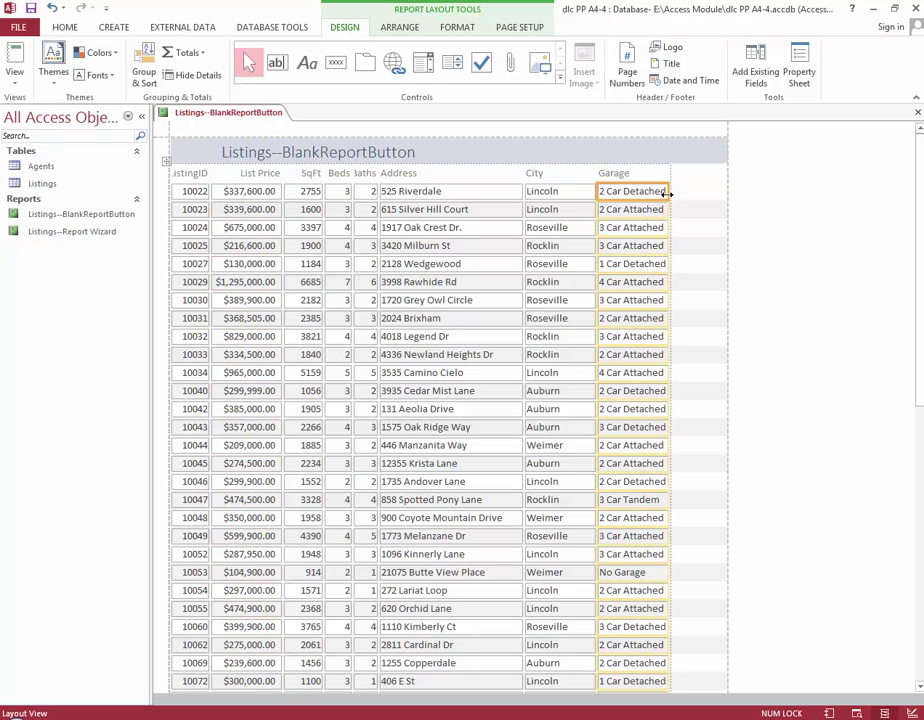
pyautogui.moveTo(668, 193); pyautogui.dragTo(682, 198)
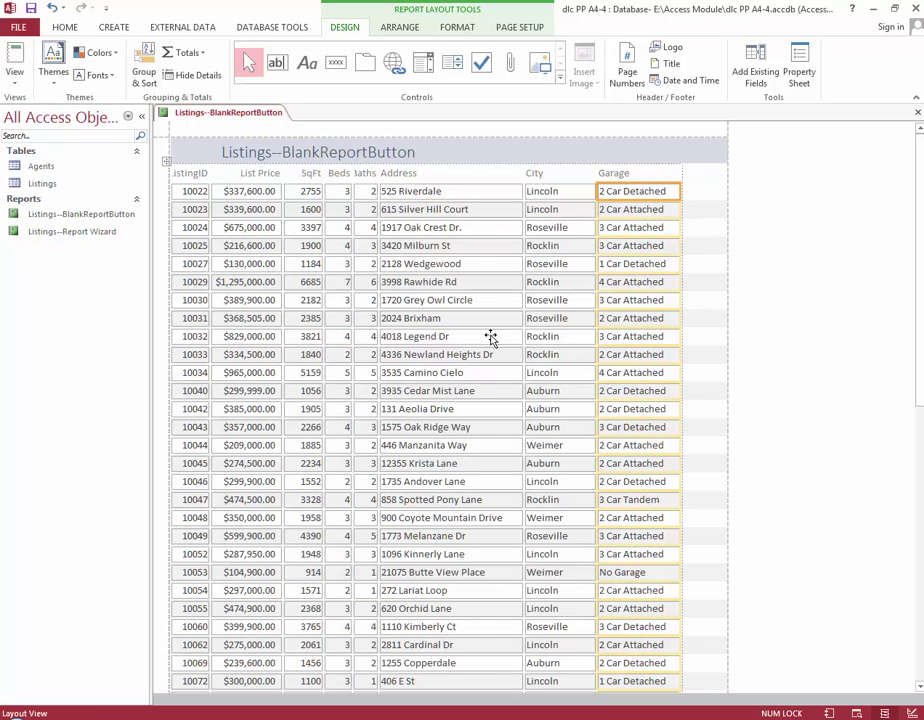
# Save the report, check its layout in Print Preview and close the preview
pyautogui.rightClick(238, 115)
pyautogui.click(260, 125)
pyautogui.click(6, 80)
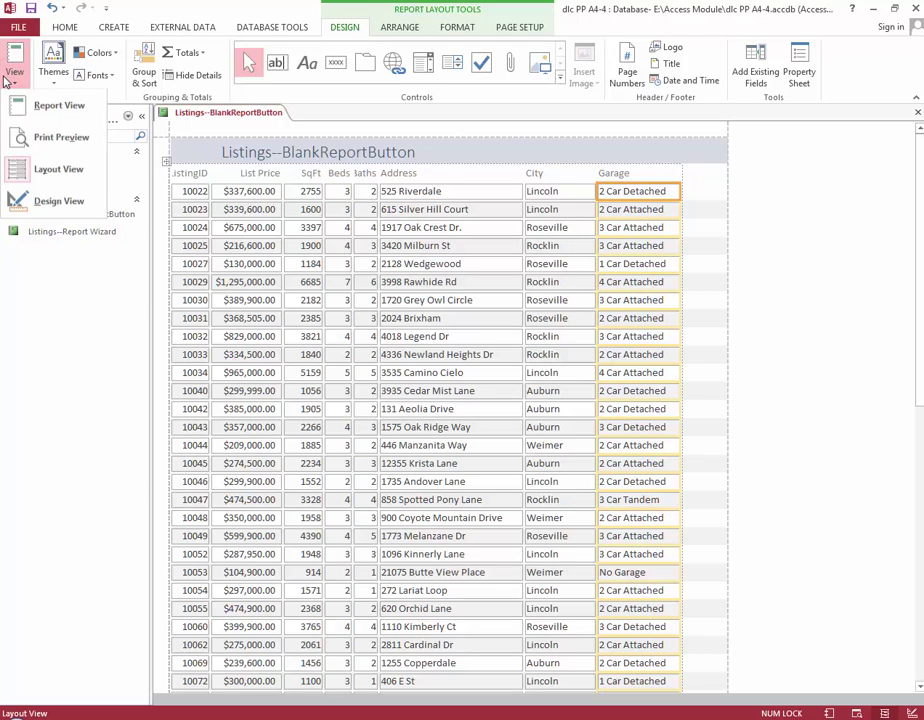
pyautogui.click(40, 139)
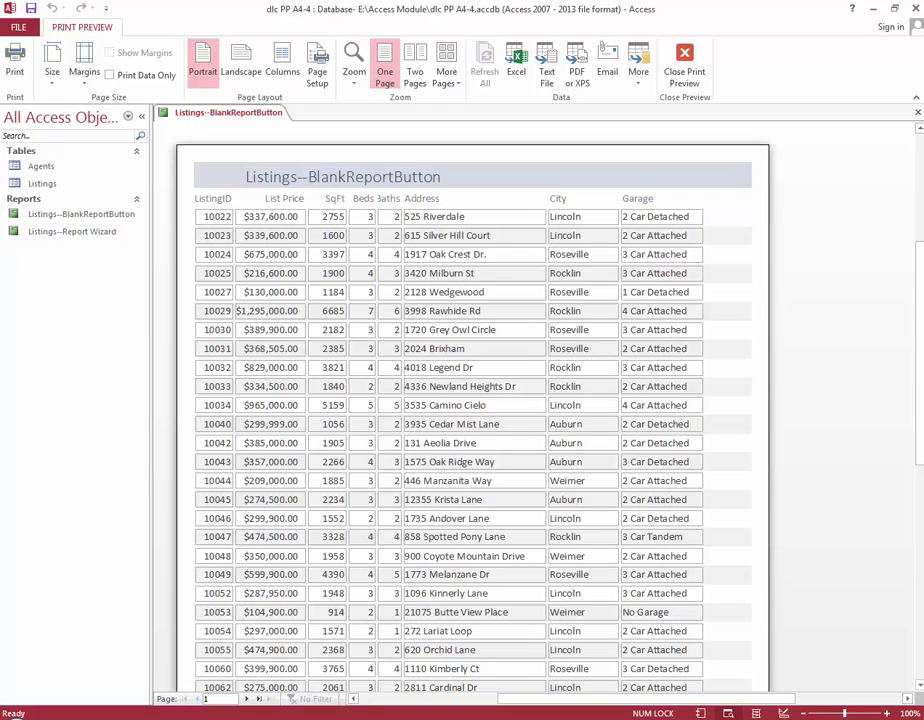
pyautogui.click(684, 72)
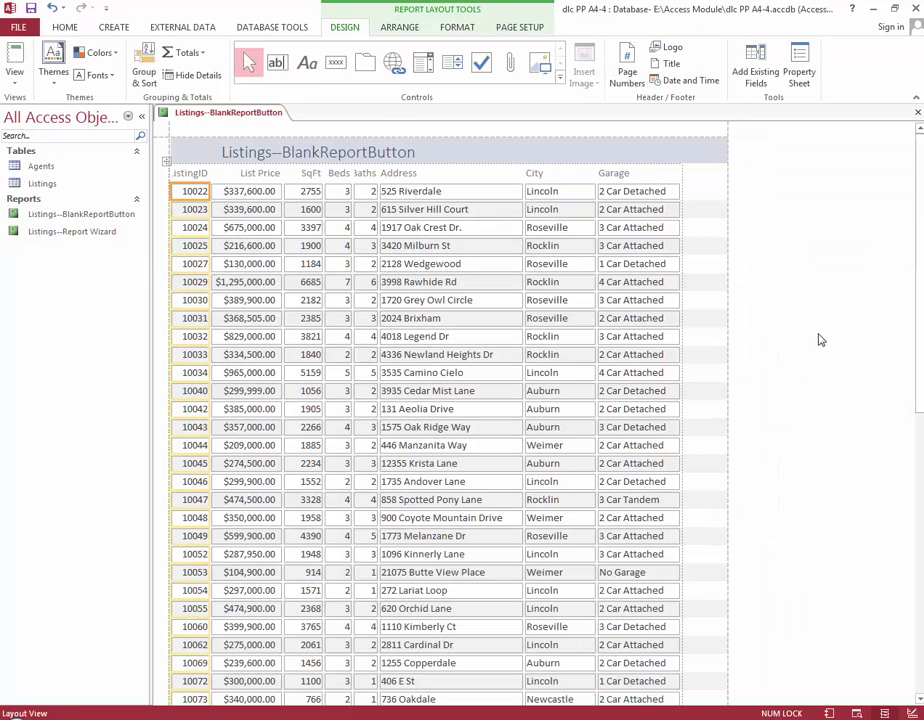
# Close the Listings--BlankReportButton report and the database
pyautogui.rightClick(250, 115)
pyautogui.click(272, 136)
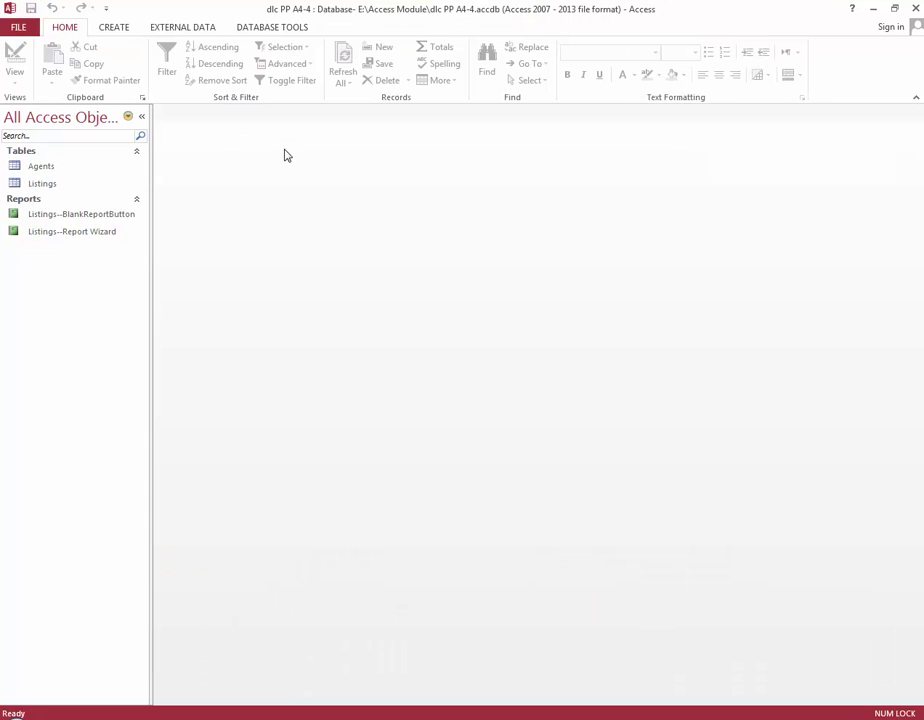
pyautogui.click(24, 27)
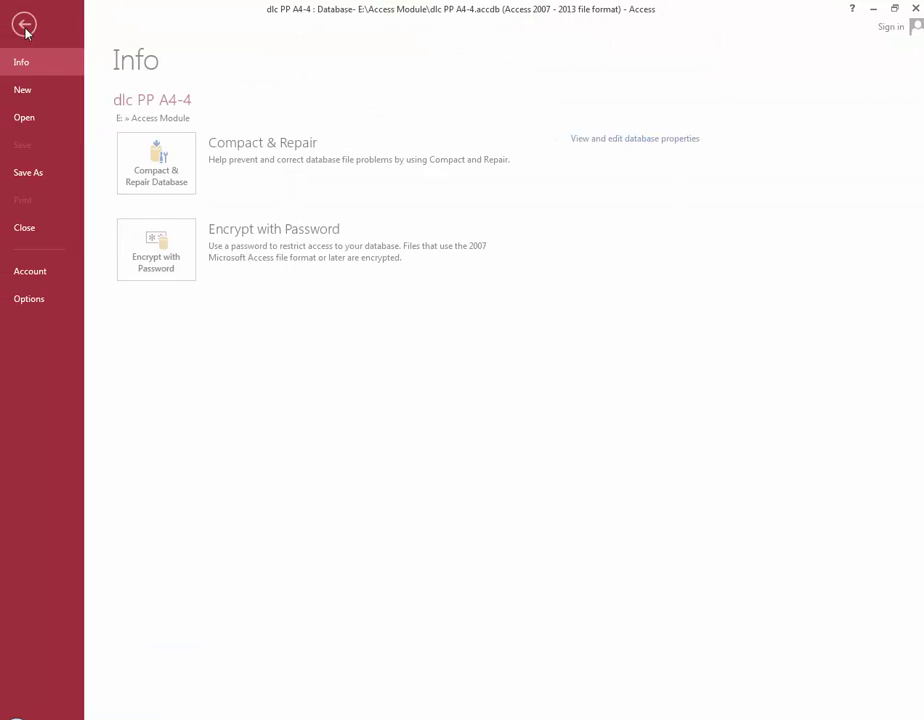
pyautogui.click(27, 229)
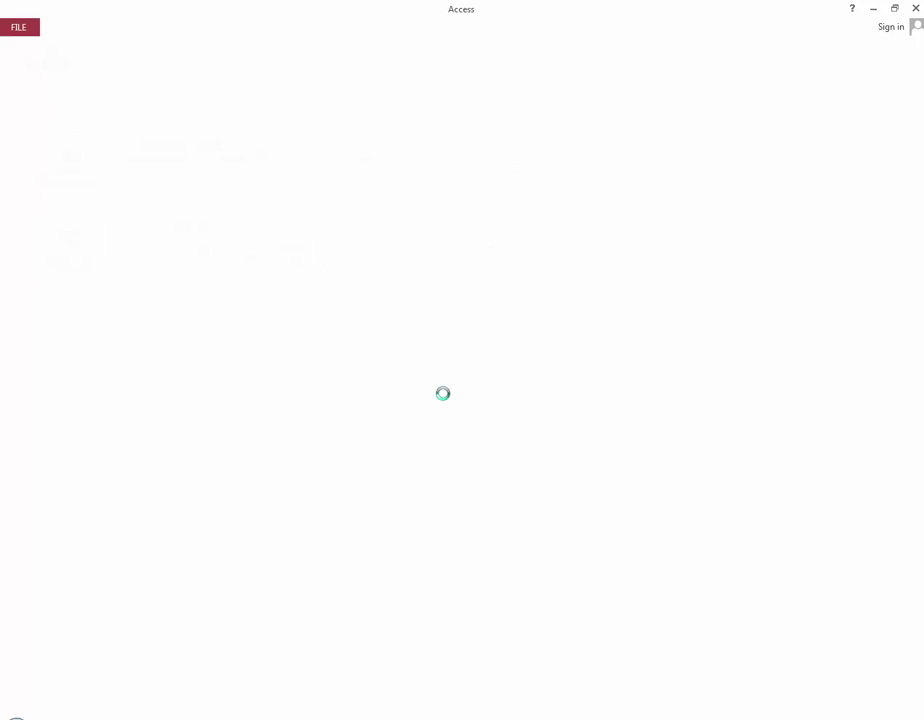